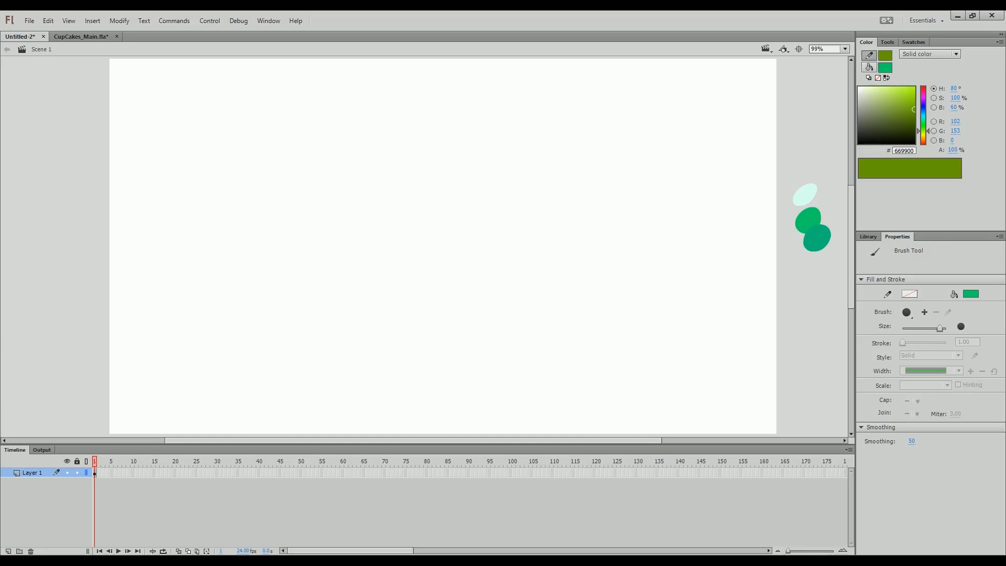
Step: Paint a green ring by hand in the middle of the stage with the Brush tool
mouse_move(443, 246)
left_mouse_down()
mouse_move(443, 257)
mouse_move(404, 240)
mouse_move(431, 244)
left_mouse_up()
scroll(427, 246, "up", 2)
scroll(428, 247, "down", 3)
scroll(428, 246, "up", 2)
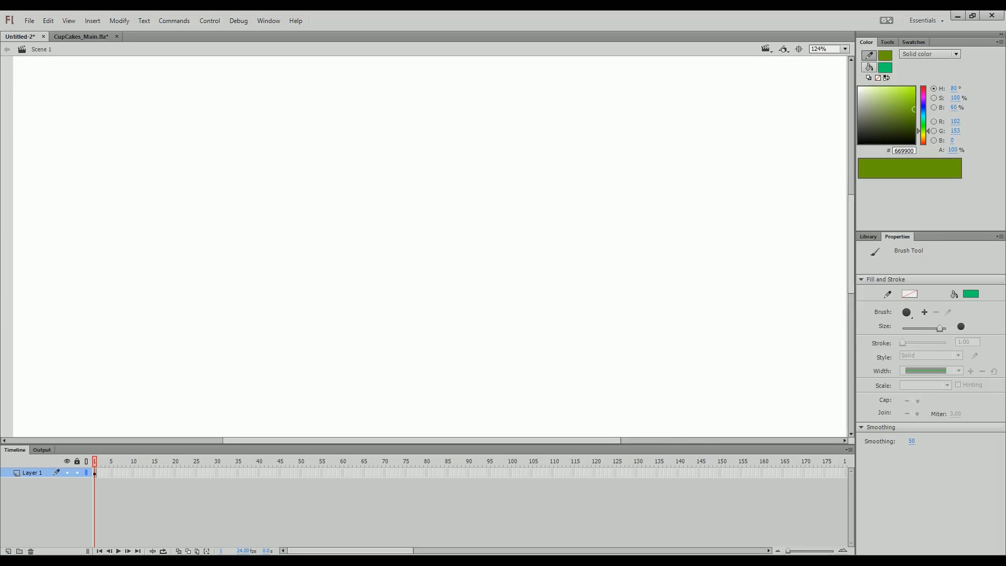
left_click(887, 42)
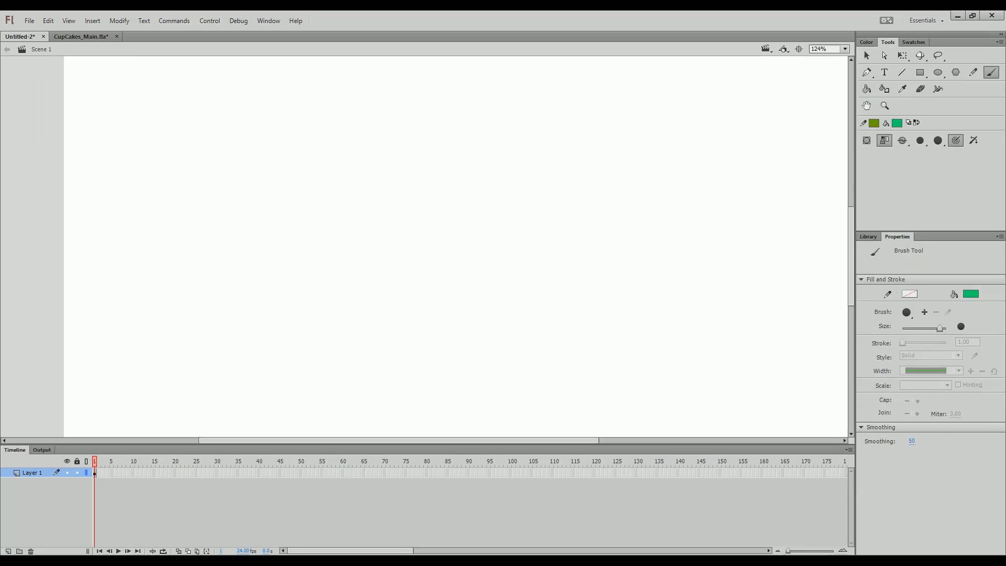
mouse_move(484, 207)
left_mouse_down()
mouse_move(435, 198)
mouse_move(436, 337)
mouse_move(505, 221)
mouse_move(471, 203)
left_mouse_up()
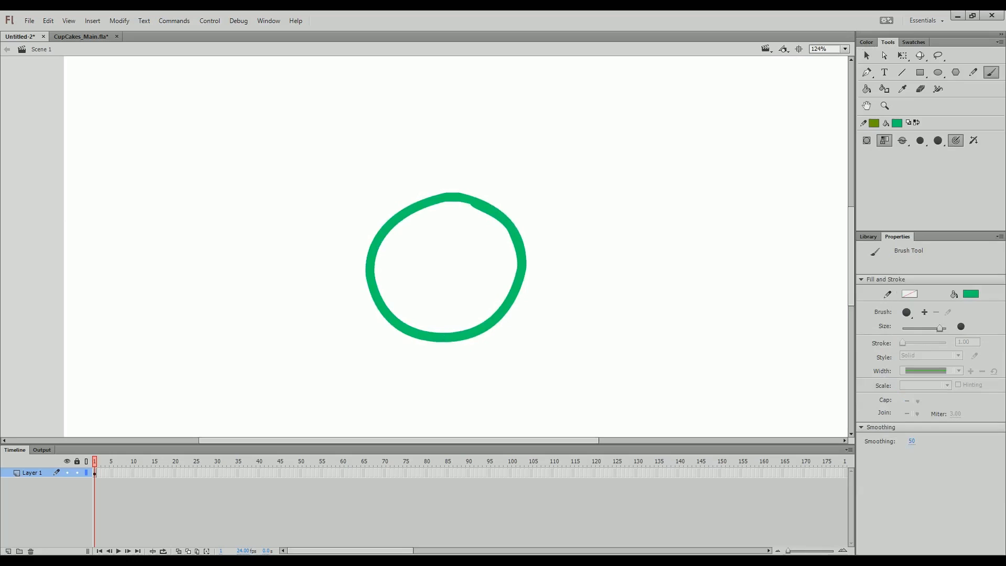
Step: Examine the ring's outline up close, especially the overlapping stroke ends at its top
scroll(469, 208, "up", 5)
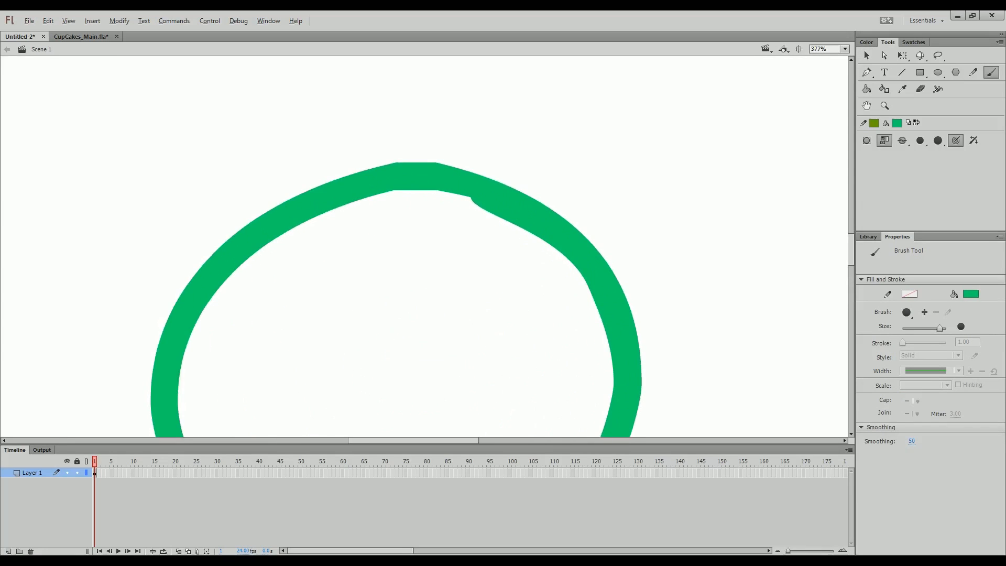
key("q")
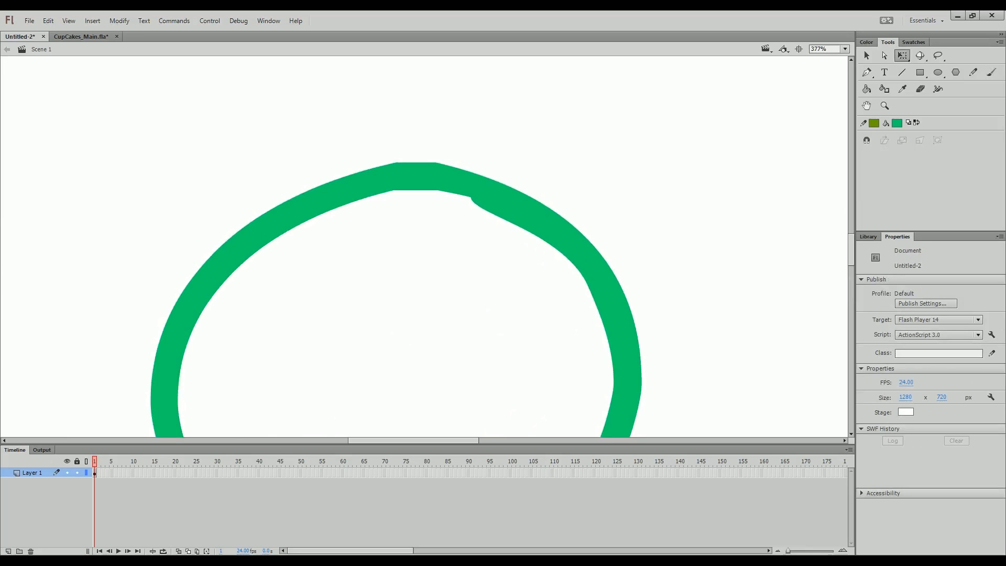
left_click_drag(419, 340, 470, 152)
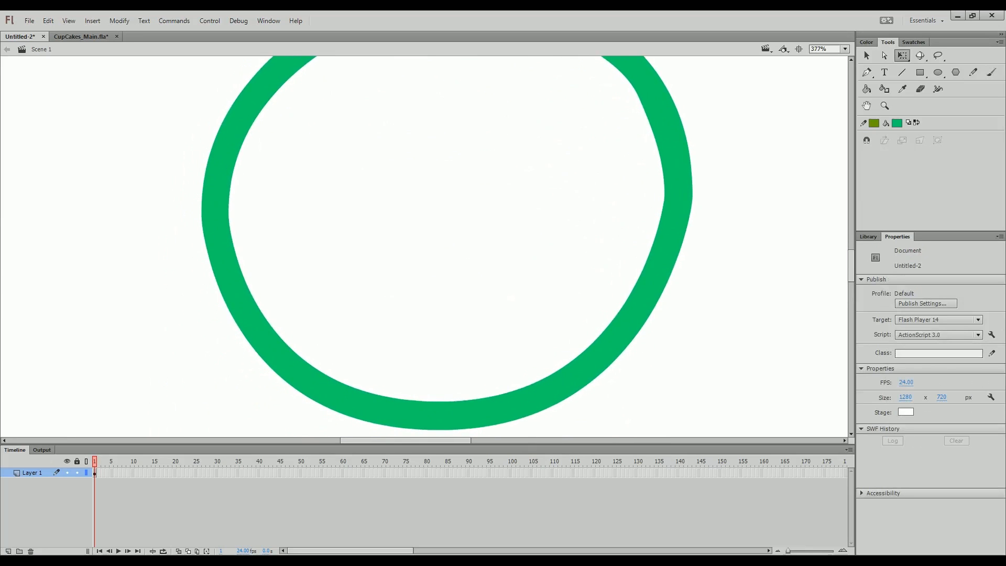
scroll(451, 246, "up", 5)
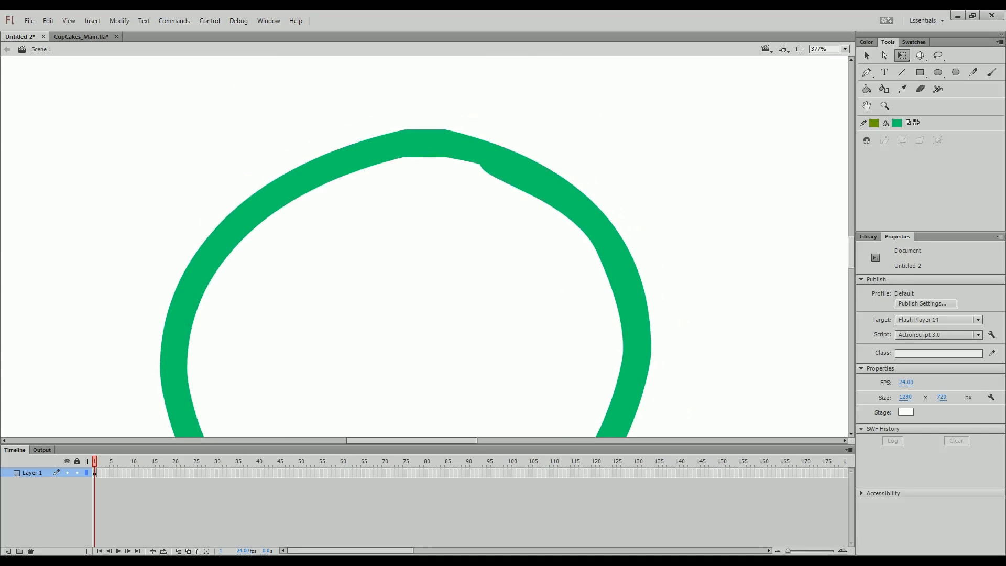
key("ctrl+minus")
key("ctrl+minus")
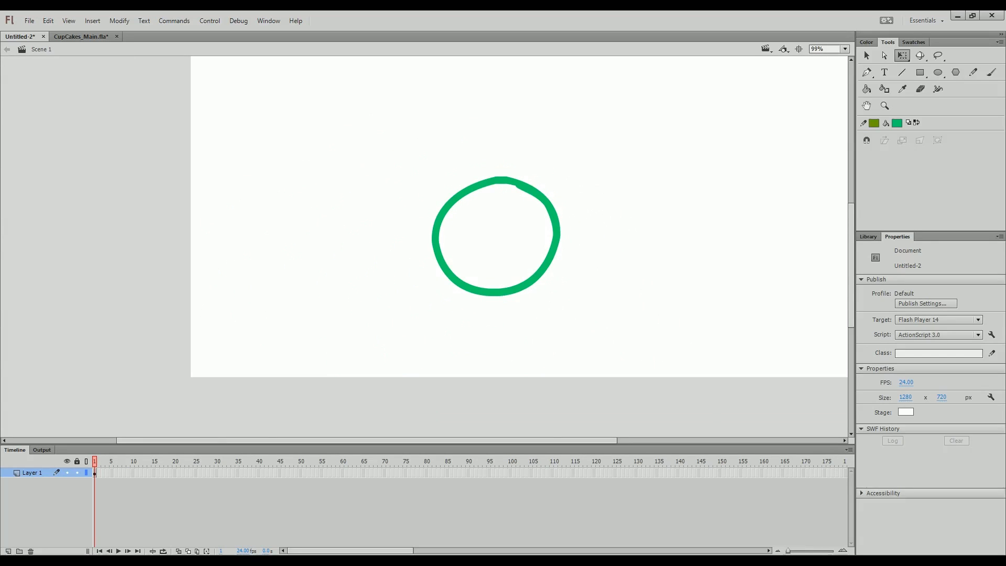
scroll(556, 203, "up", 4)
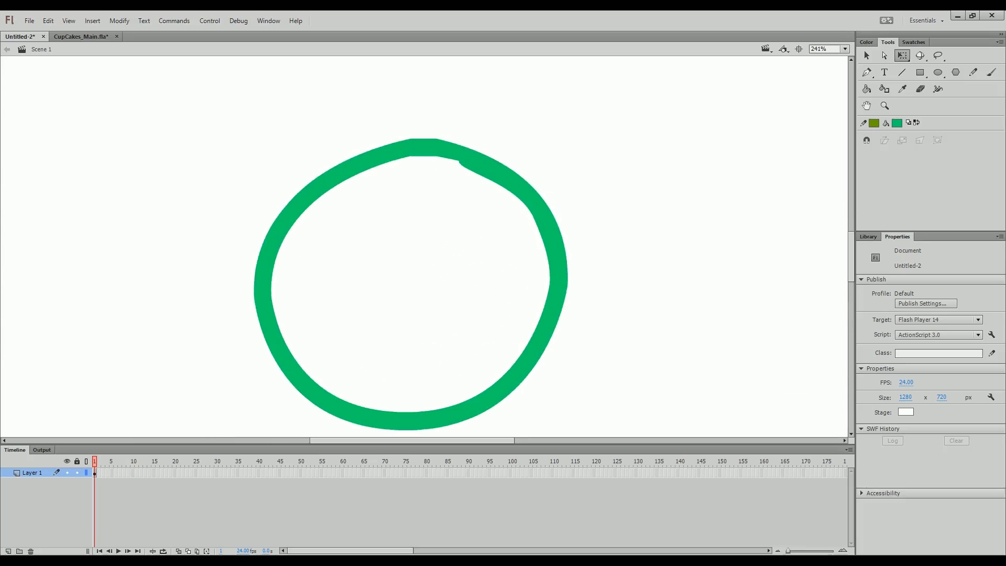
left_click_drag(448, 170, 500, 190)
scroll(500, 190, "up", 1)
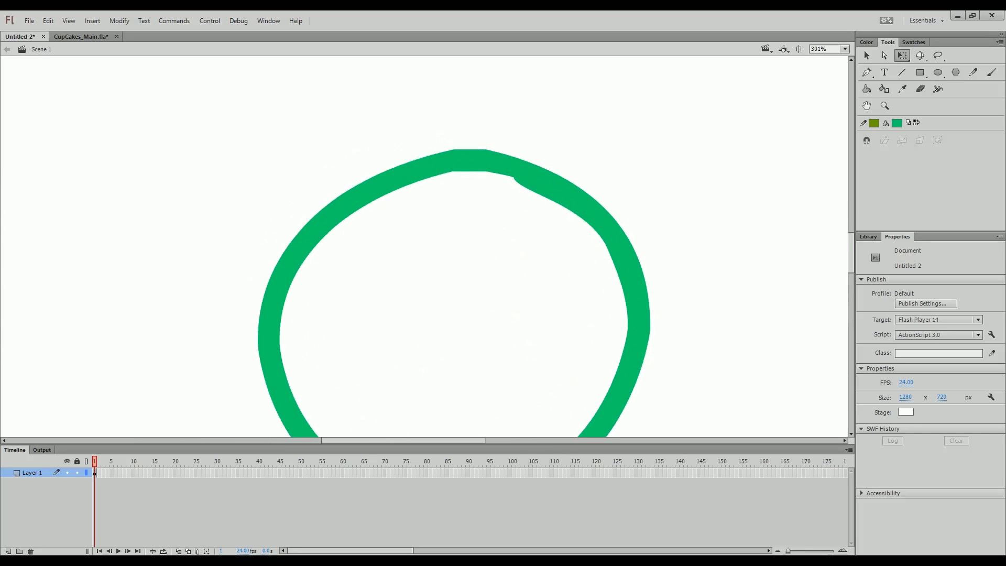
key("ctrl+minus")
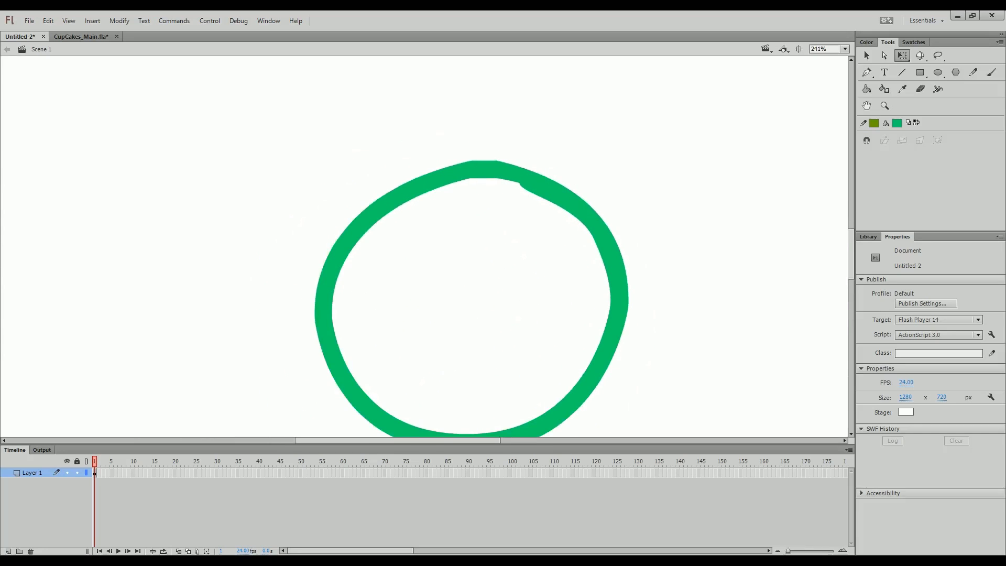
key("l")
mouse_move(454, 183)
left_mouse_down()
mouse_move(460, 161)
mouse_move(460, 210)
mouse_move(611, 306)
mouse_move(669, 279)
mouse_move(598, 143)
left_mouse_up()
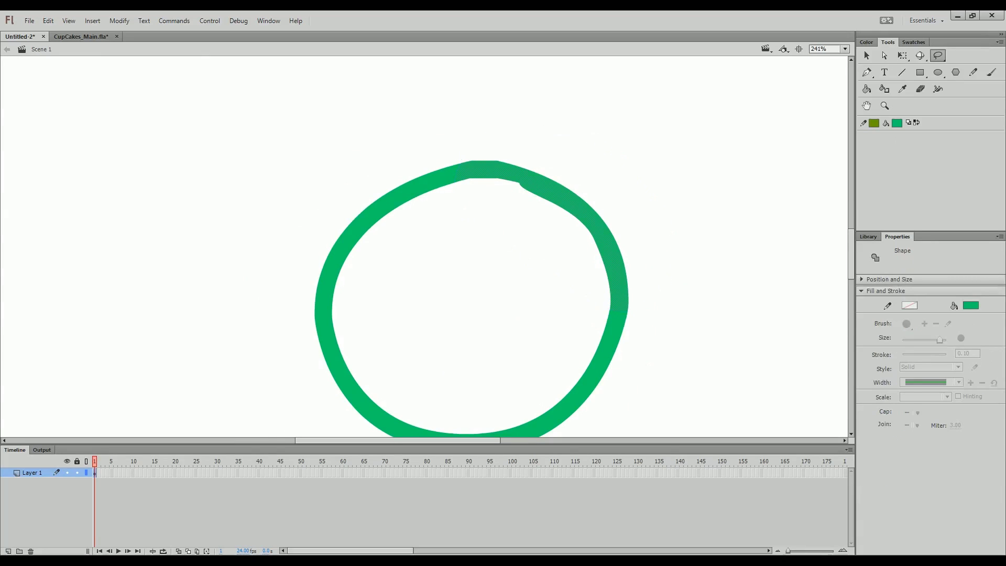
key("Escape")
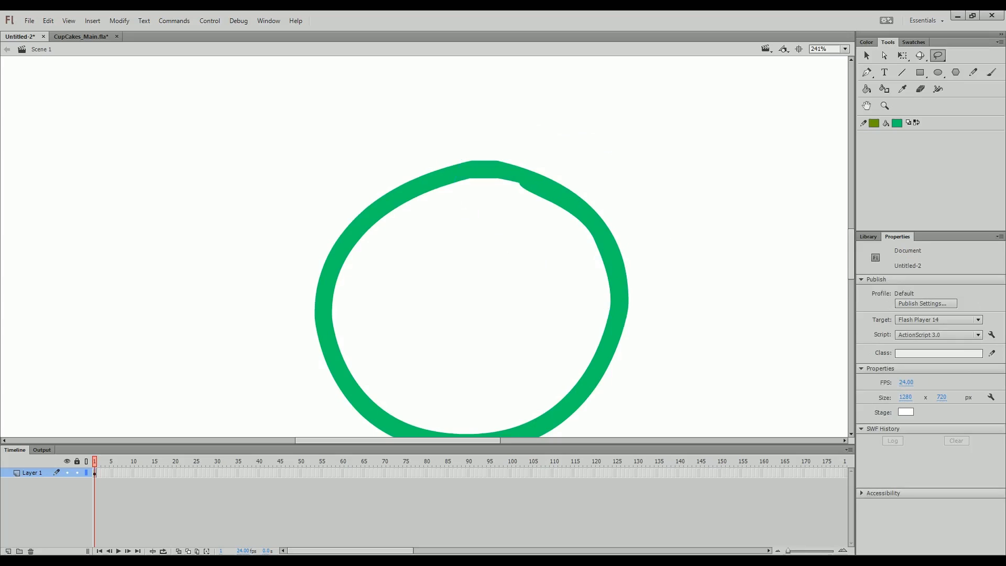
Step: Bend the ring's inner edge to cut off the protruding stroke end near the top, and delete the leftover sliver
key("ctrl+plus")
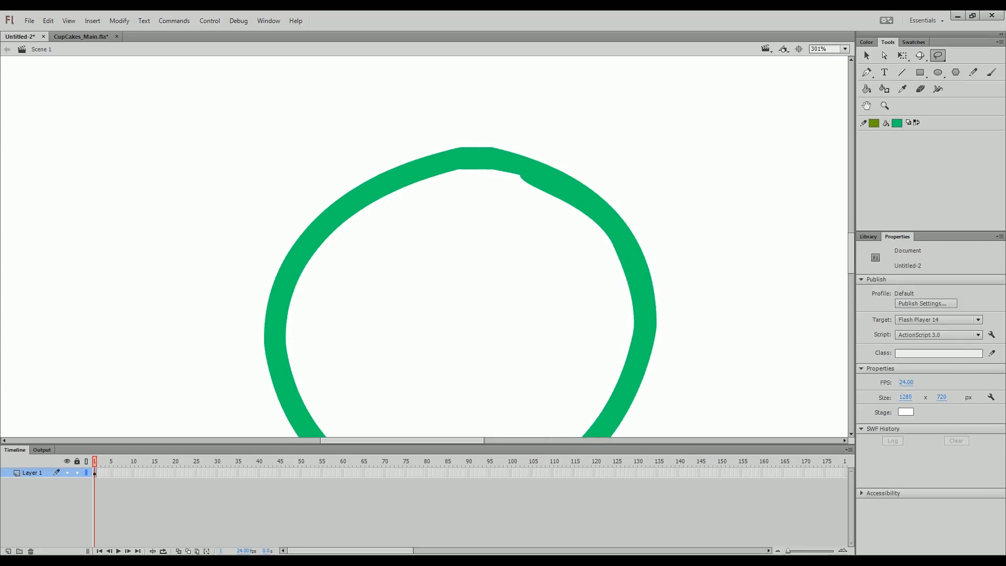
key("v")
key("ctrl+plus")
key("ctrl+plus")
key("ctrl+plus")
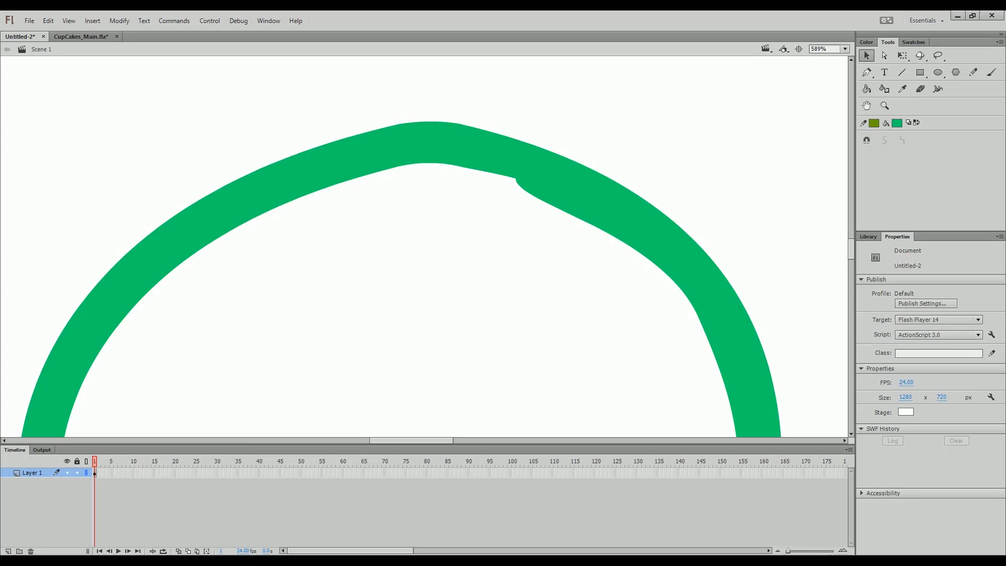
left_click_drag(607, 233, 510, 177)
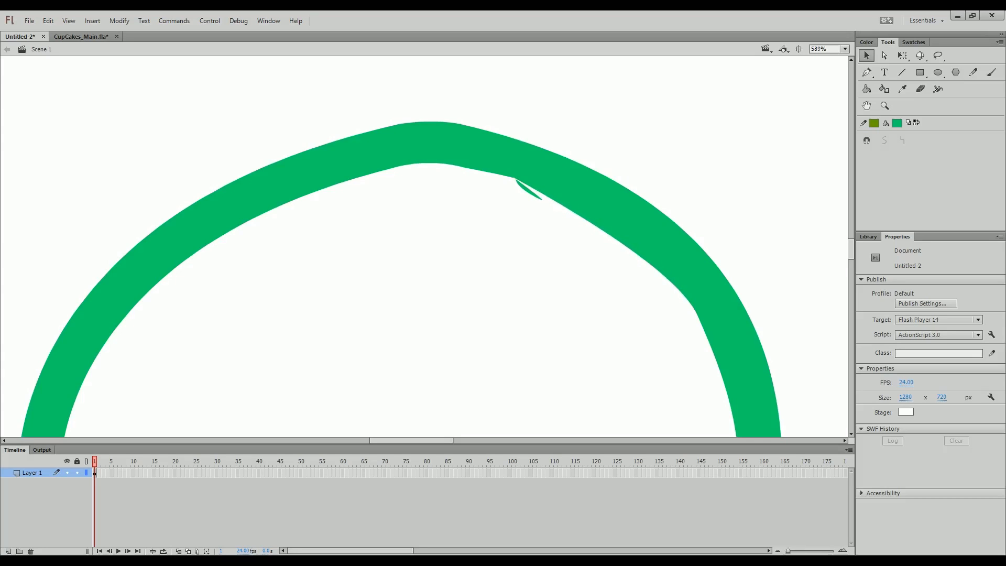
key("ctrl+a")
key("Delete")
scroll(609, 216, "down", 5)
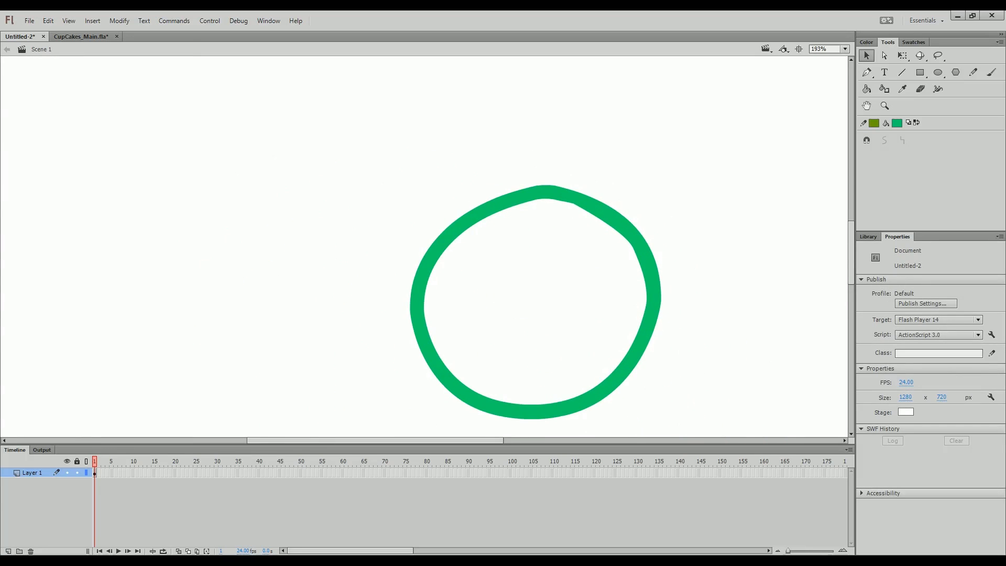
Step: Lasso the ring's upper-right section and apply Smooth to it with the Selection tool
key("l")
mouse_move(513, 193)
left_mouse_down()
mouse_move(555, 261)
mouse_move(643, 311)
mouse_move(668, 316)
mouse_move(702, 280)
mouse_move(639, 190)
mouse_move(500, 175)
left_mouse_up()
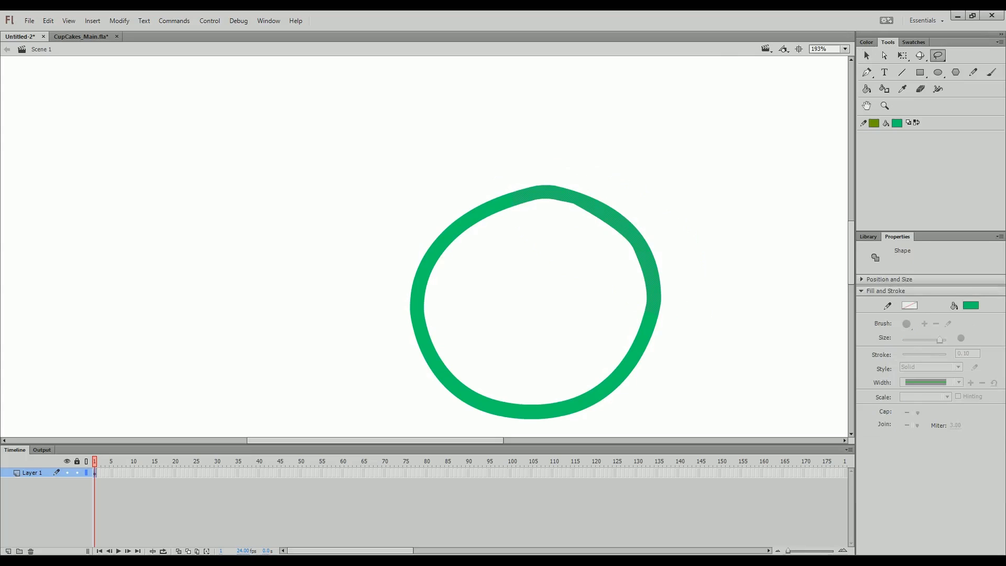
left_click(866, 55)
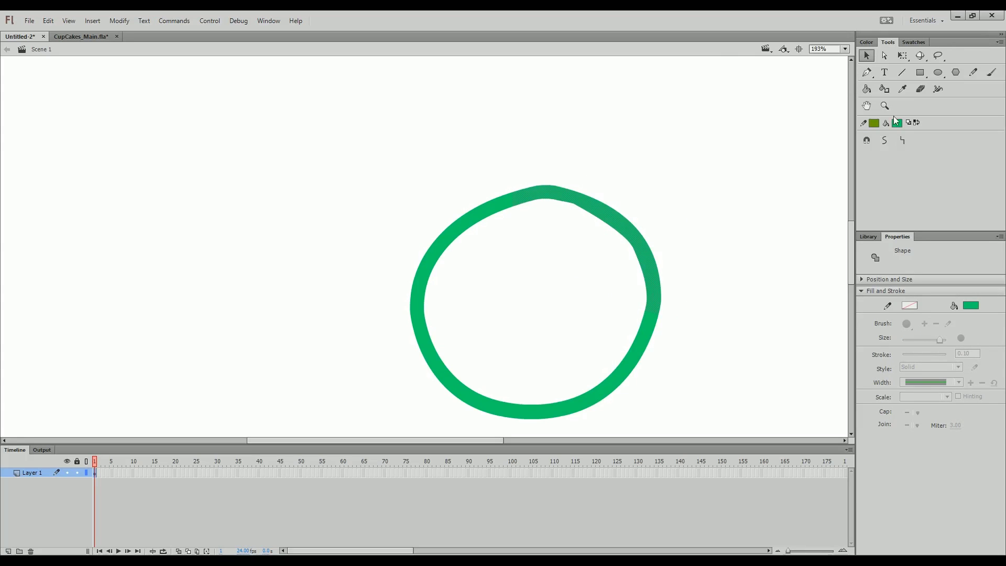
left_click(889, 141)
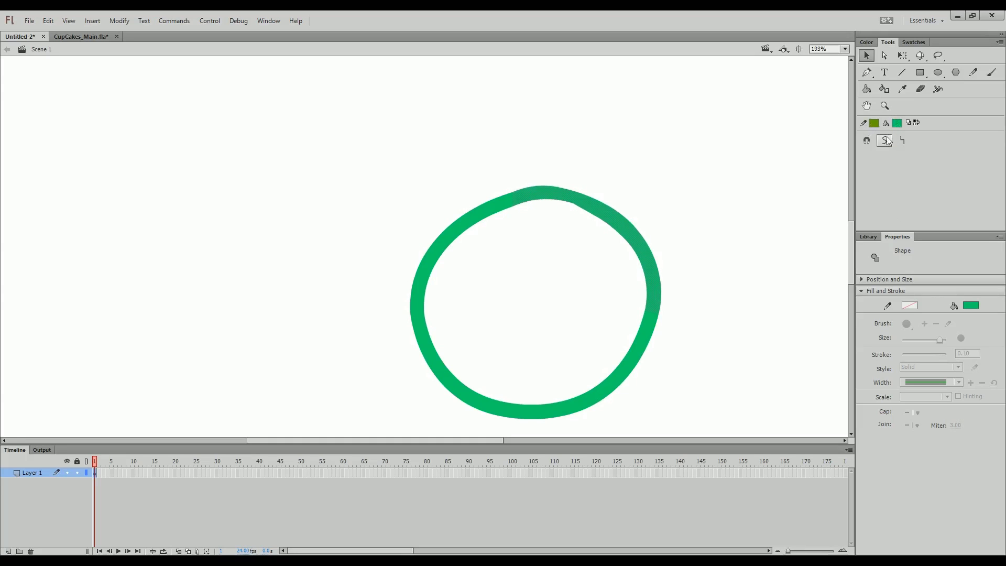
left_click(889, 141)
scroll(592, 225, "up", 4)
scroll(591, 225, "down", 6)
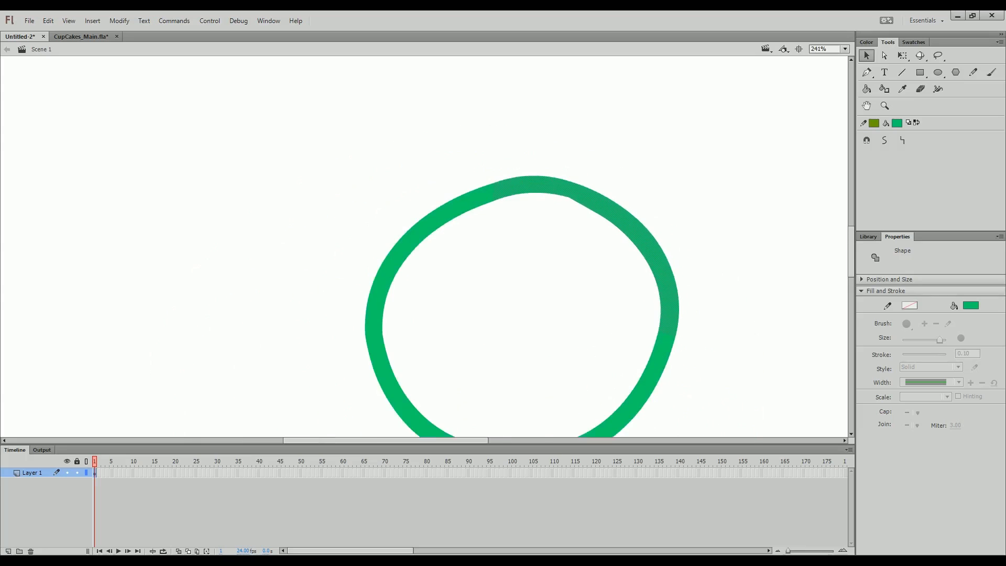
Step: Smooth the selected upper-right section of the ring further and deselect it
key("ctrl+equal")
key("ctrl+equal")
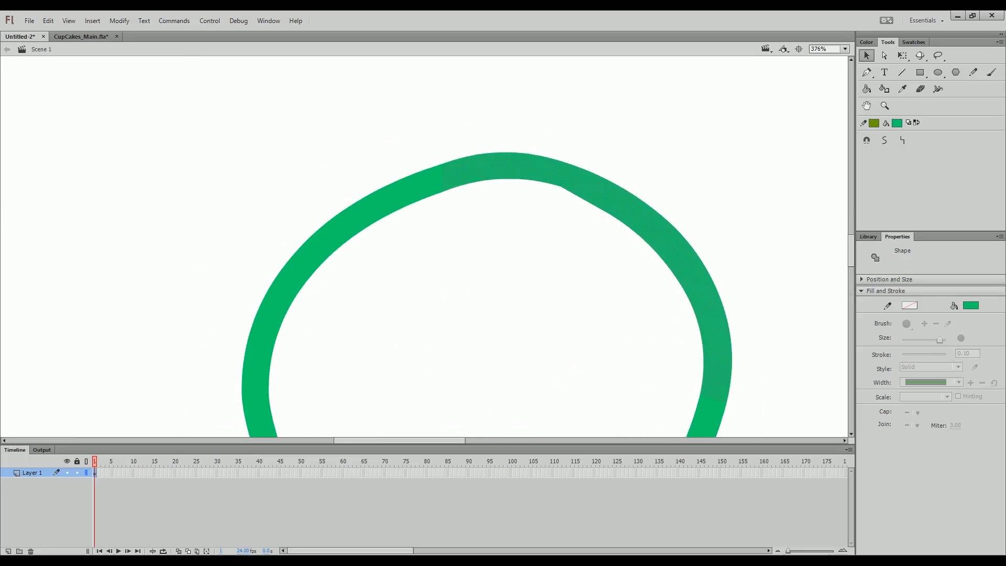
key("ctrl+minus")
key("ctrl+minus")
key("ctrl+minus")
key("ctrl+minus")
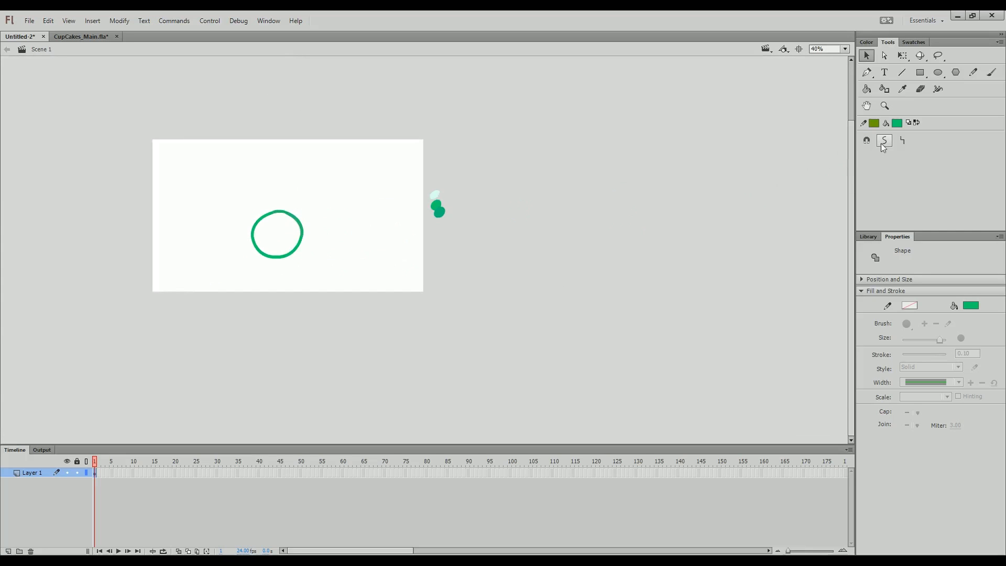
key("ctrl+equal")
key("ctrl+equal")
key("ctrl+equal")
key("ctrl+equal")
key("ctrl+equal")
key("ctrl+equal")
key("ctrl+equal")
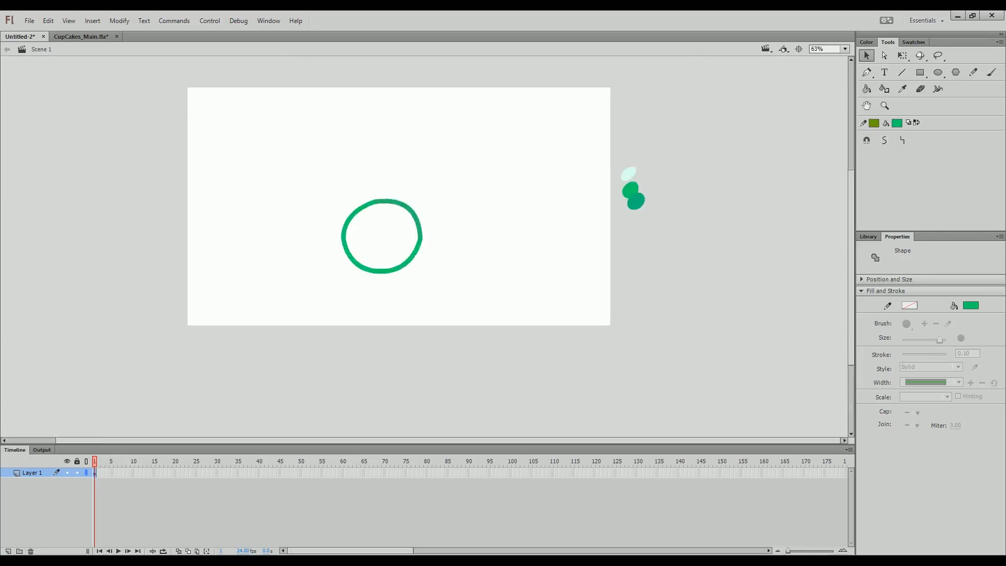
key("ctrl+shift+a")
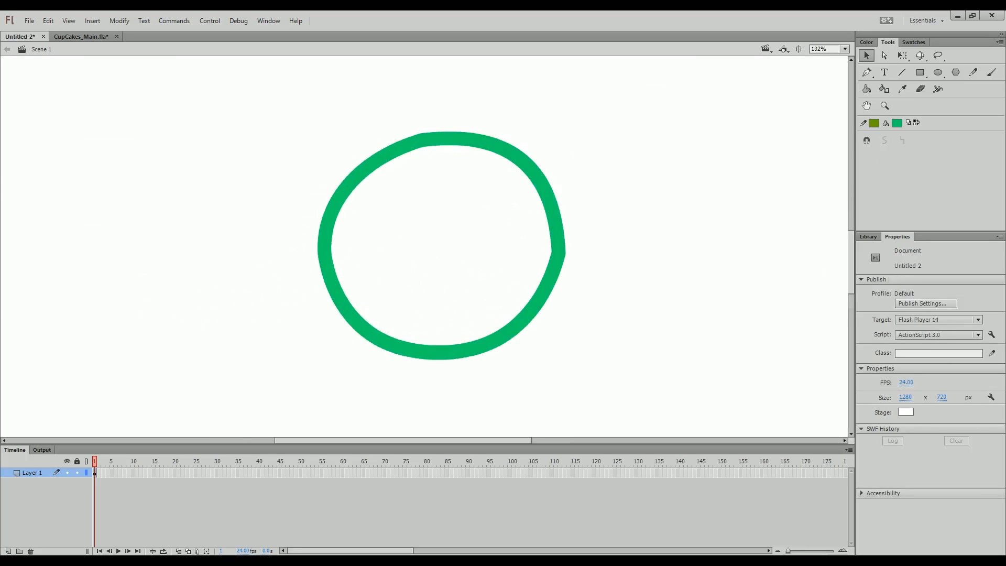
Step: Reshape the outer edge of the ring's upper-right curve by pulling out two corner points
key("ctrl+equal")
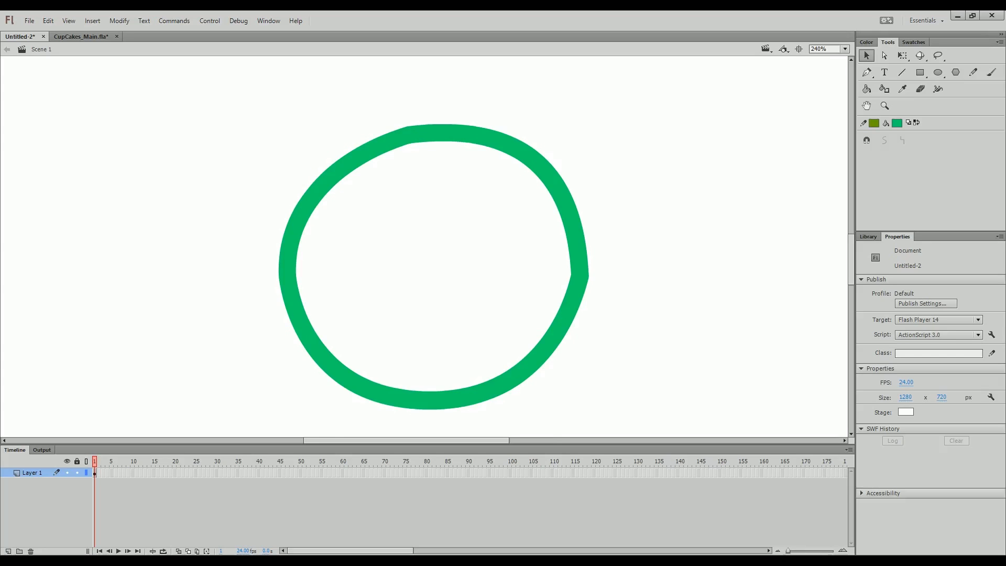
key("ctrl+equal")
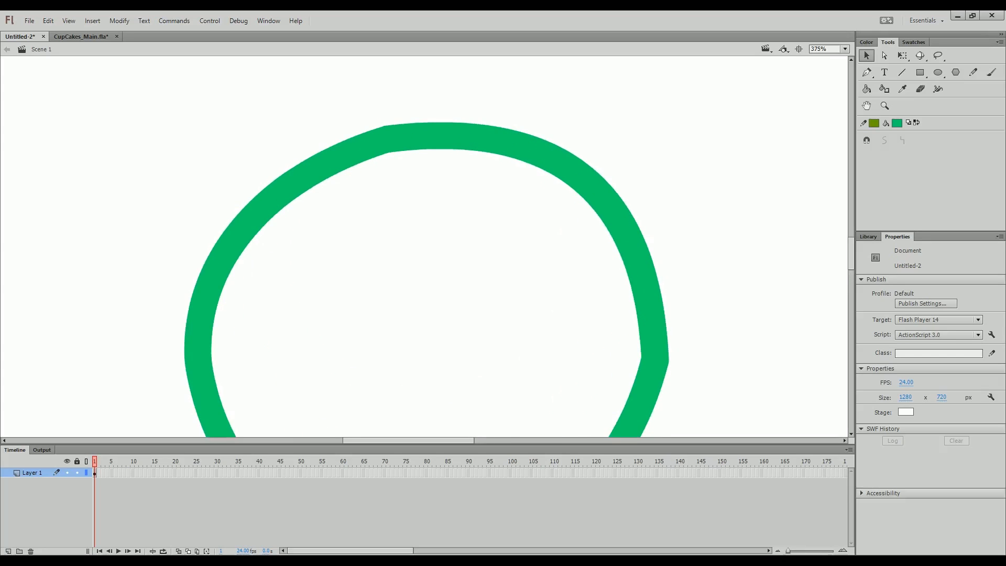
key("ctrl+z")
key("ctrl+y")
left_click_drag(604, 185, 611, 178)
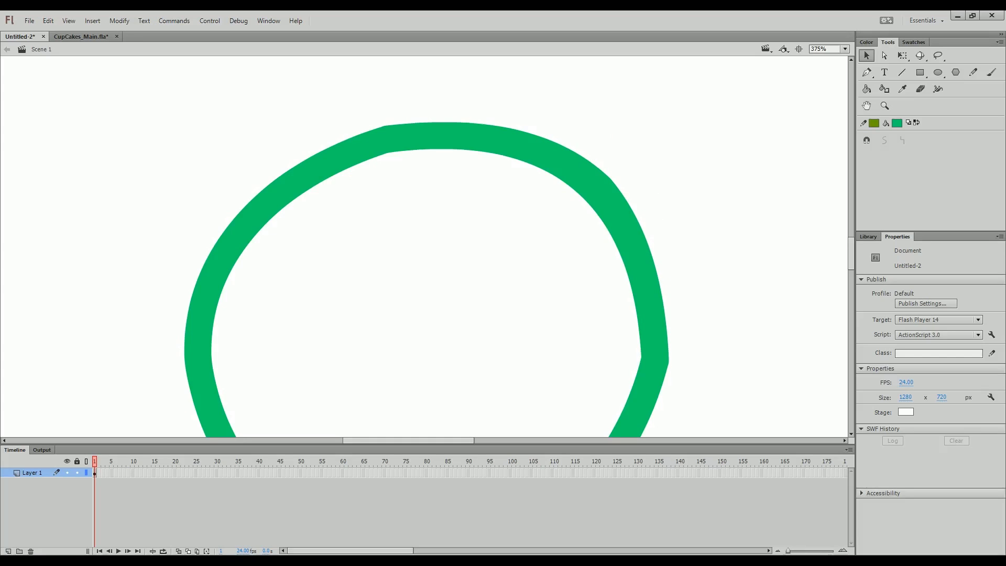
mouse_move(657, 273)
left_mouse_down()
mouse_move(669, 288)
mouse_move(663, 283)
left_mouse_up()
Step: Undo the trial bends that thinned the ring's upper-right inner edge
key("ctrl+z")
key("ctrl+z")
key("ctrl+z")
key("ctrl+z")
key("ctrl+z")
key("ctrl+z")
key("ctrl+z")
key("ctrl+z")
key("ctrl+z")
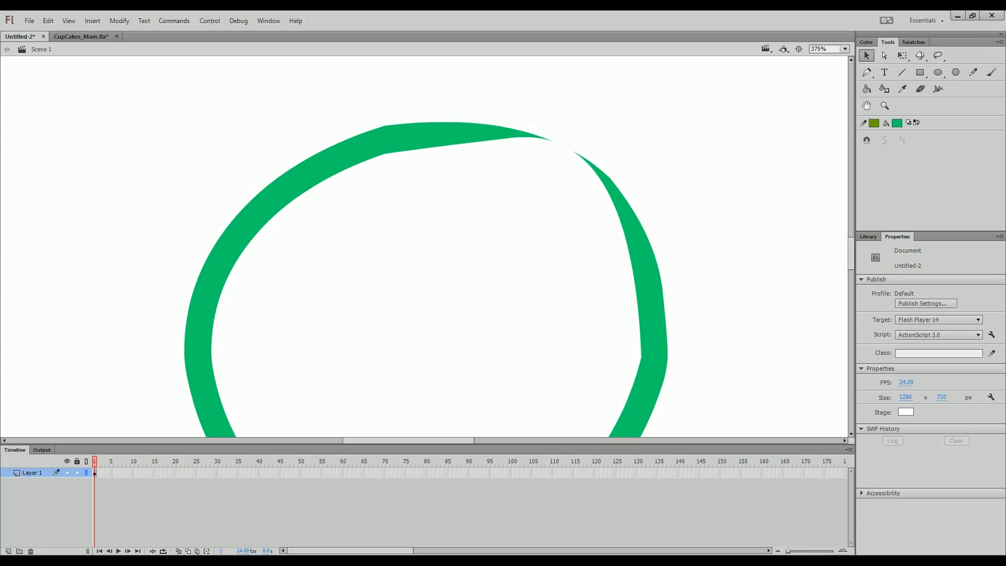
key("ctrl+z")
key("ctrl+z")
key("ctrl+z")
key("ctrl+z")
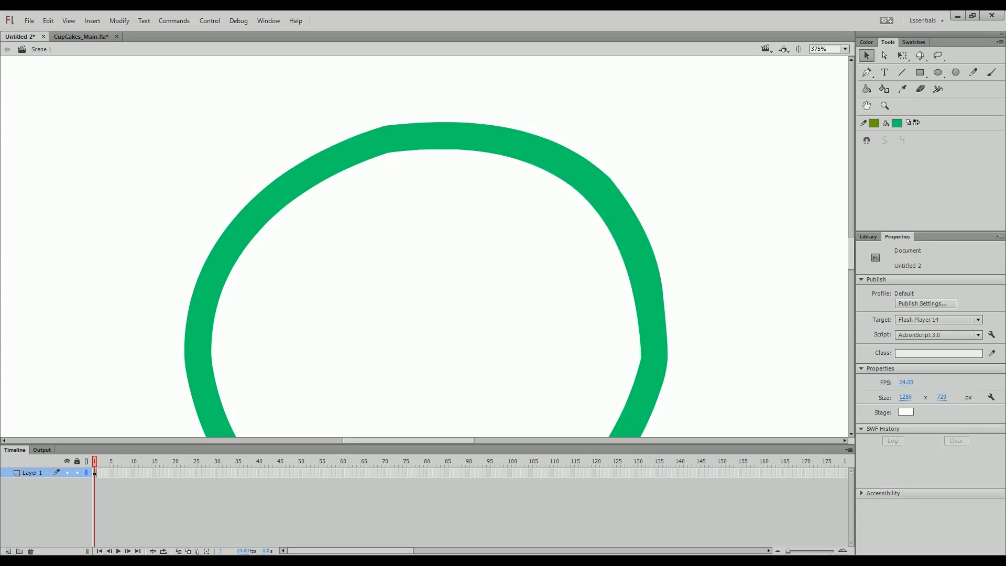
Step: Adjust the inner and outer edges on the ring's right side and bend its top outer edge slightly upward
left_click_drag(620, 251, 621, 258)
left_click_drag(661, 289, 666, 277)
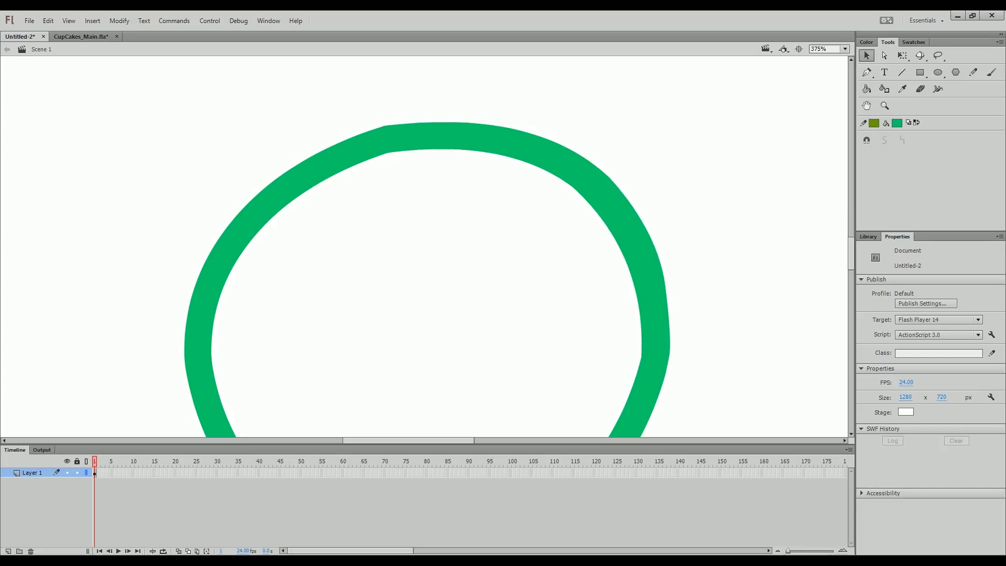
left_click_drag(492, 126, 495, 122)
Step: Try to move the corner point on the ring's upper-left inner edge to the right
left_click_drag(388, 152, 464, 137)
key("ctrl+z")
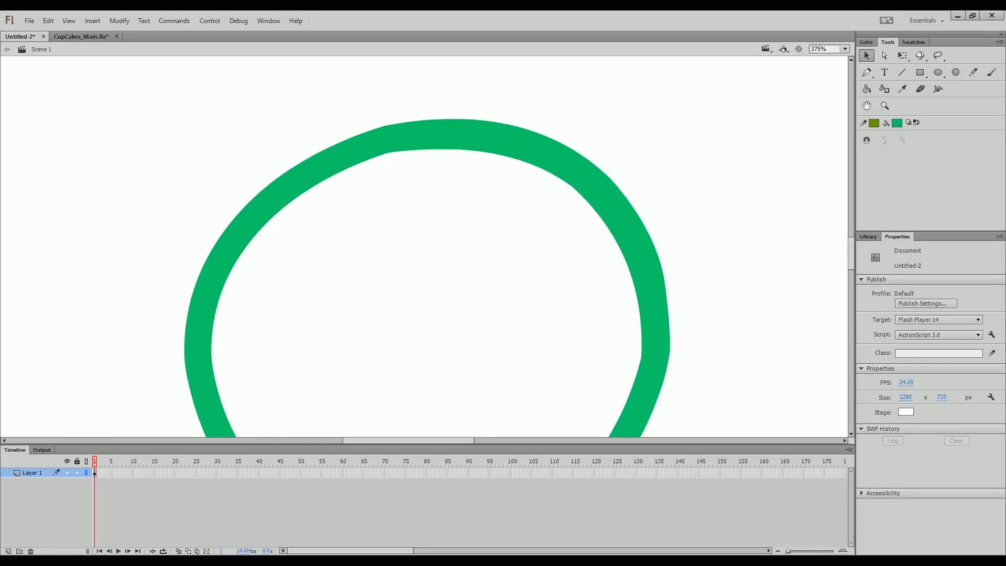
left_click_drag(386, 153, 451, 148)
key("ctrl+z")
Step: Select the top and right part of the ring, apply Smooth to it, and clear the selection
left_click_drag(371, 97, 702, 359)
left_click(884, 142)
left_click(526, 205)
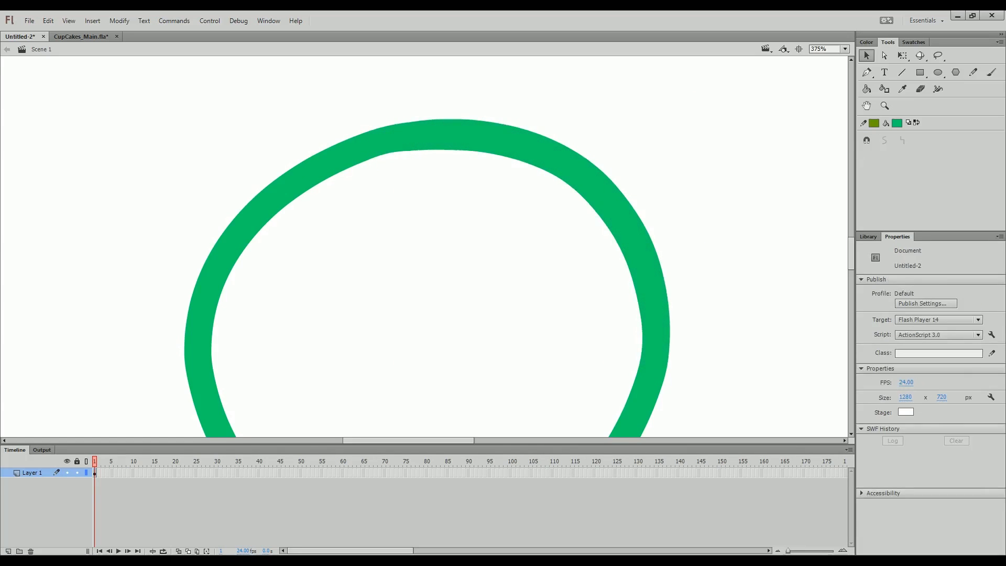
scroll(526, 205, "down", 5)
scroll(460, 238, "up", 2)
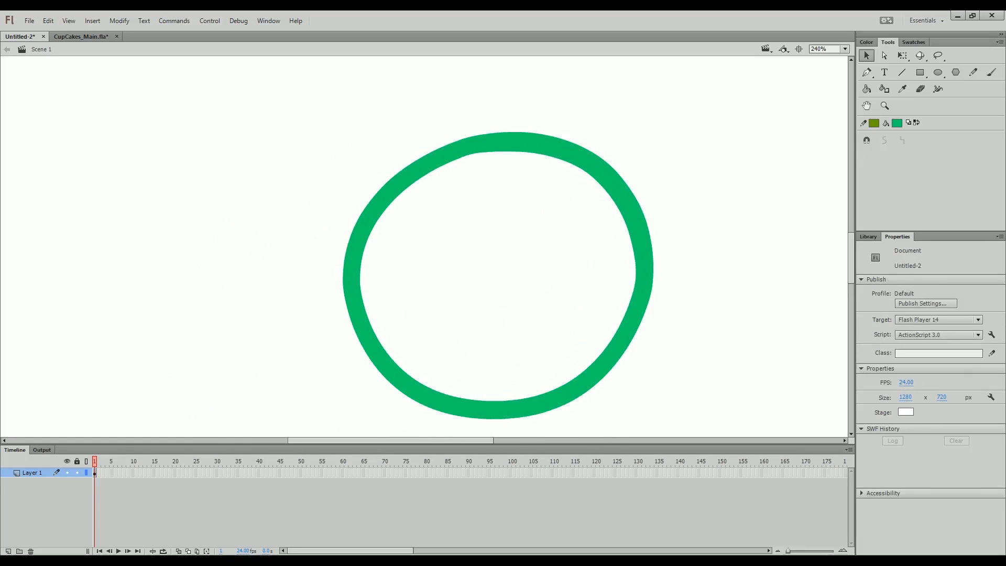
scroll(550, 216, "down", 1)
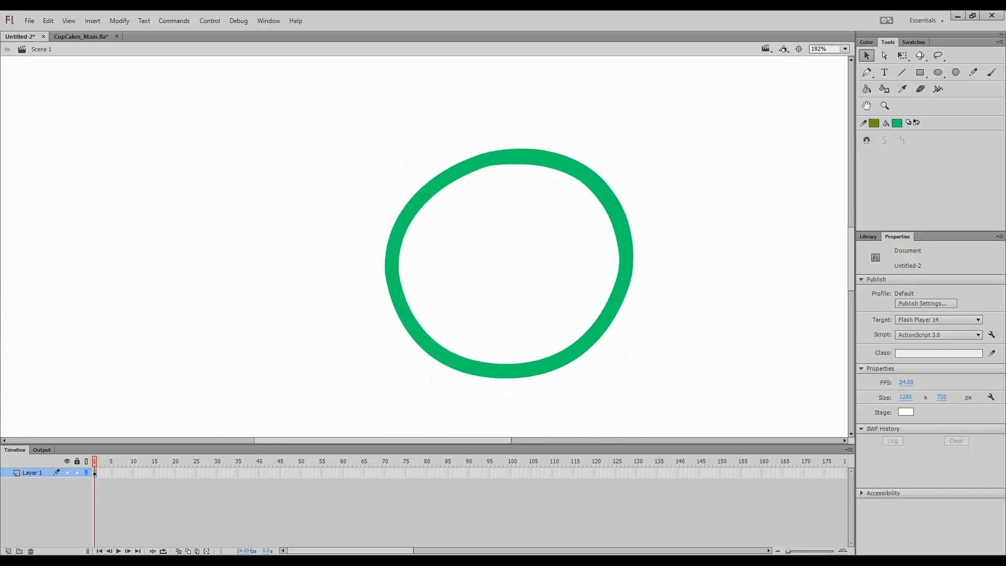
Step: Examine the smoothed ring's outline at several zoom levels
key("ctrl+minus")
key("ctrl+minus")
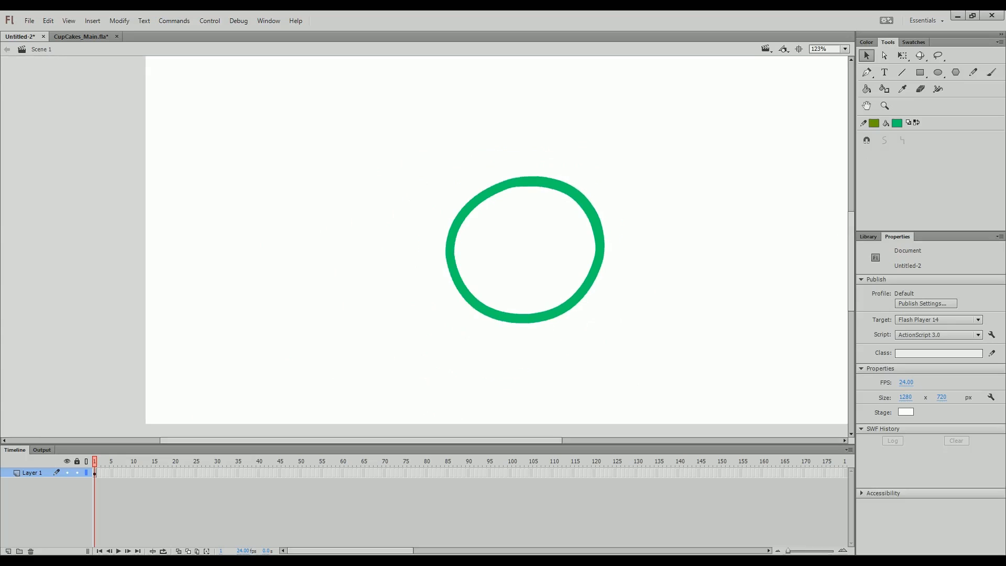
key("ctrl+equal")
key("ctrl+equal")
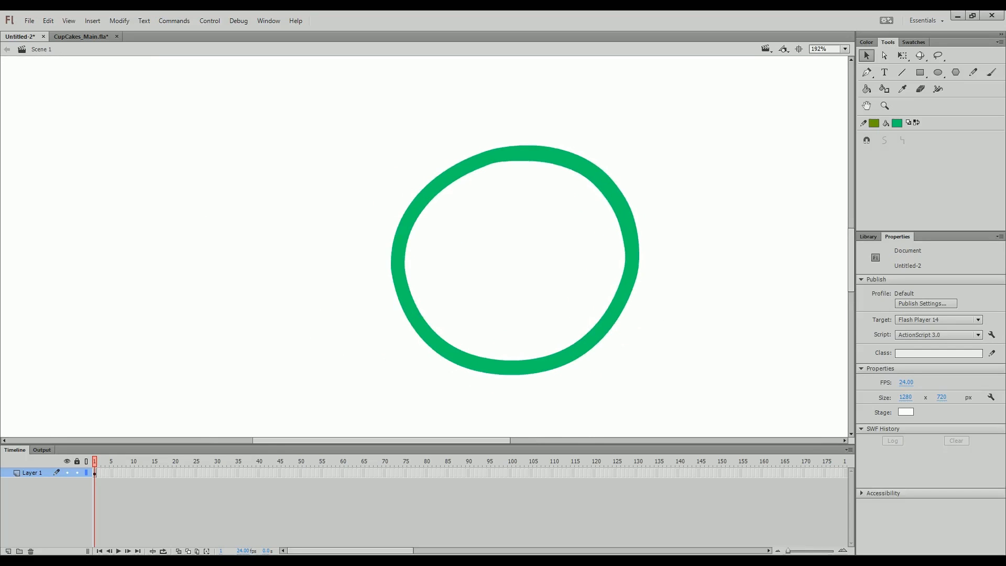
key("ctrl+minus")
key("ctrl+minus")
key("ctrl+minus")
key("ctrl+minus")
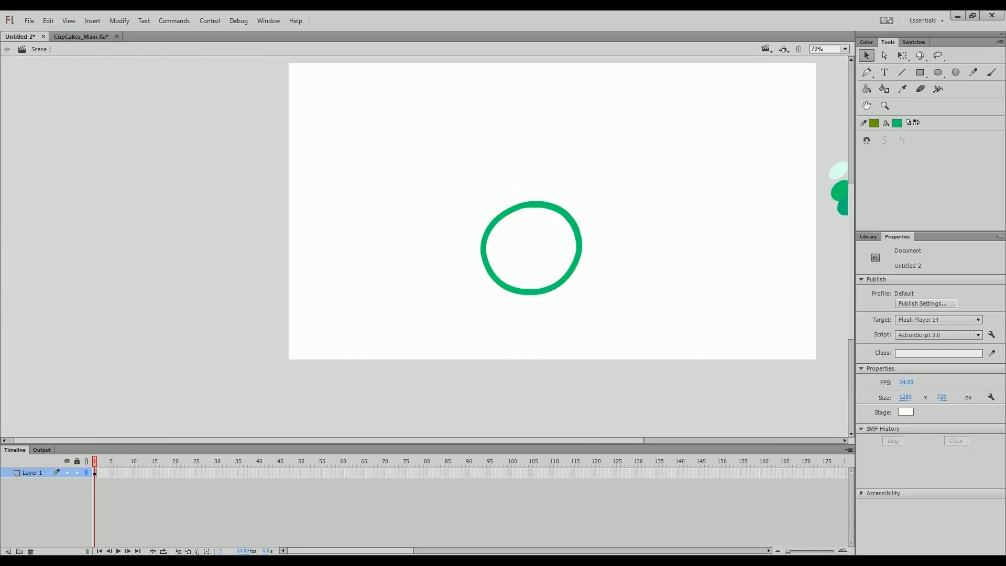
key("ctrl+equal")
key("ctrl+equal")
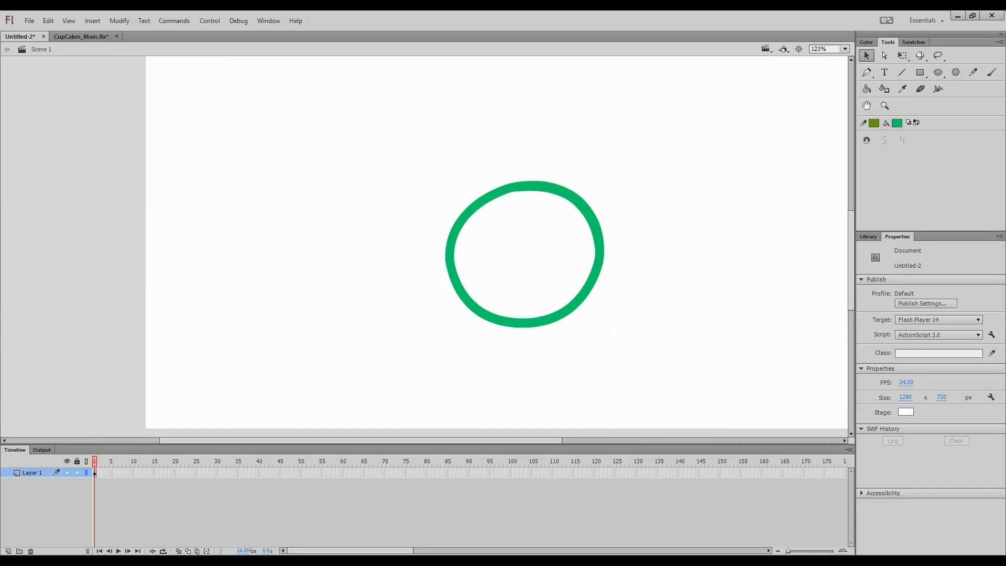
Step: Cut the cleaned-up ring, undo the edits to restore the rough ring, and place the cleaned-up one beside it for comparison
left_click_drag(404, 145, 643, 342)
key("Delete")
key("ctrl+z")
key("ctrl+z")
key("ctrl+z")
key("ctrl+z")
key("ctrl+z")
key("ctrl+z")
key("ctrl+z")
key("ctrl+z")
key("ctrl+z")
key("ctrl+z")
key("ctrl+z")
key("ctrl+z")
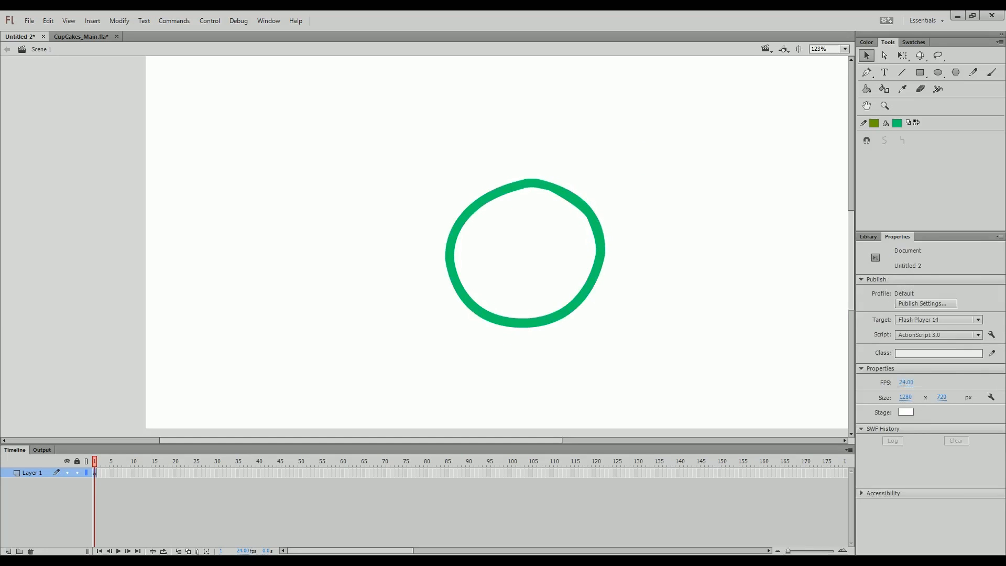
key("ctrl+z")
key("ctrl+z")
key("ctrl+z")
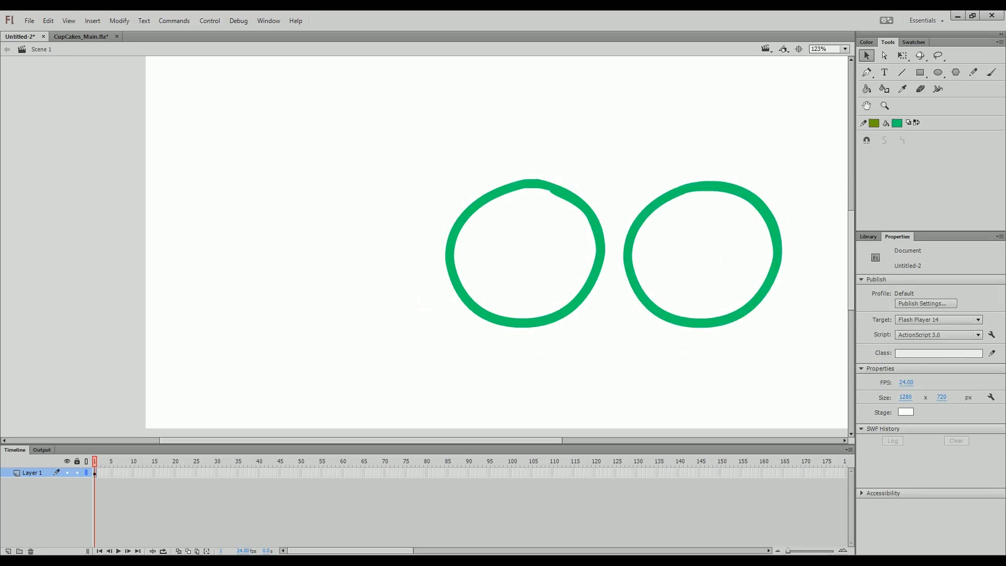
key("z")
left_click_drag(442, 131, 796, 359)
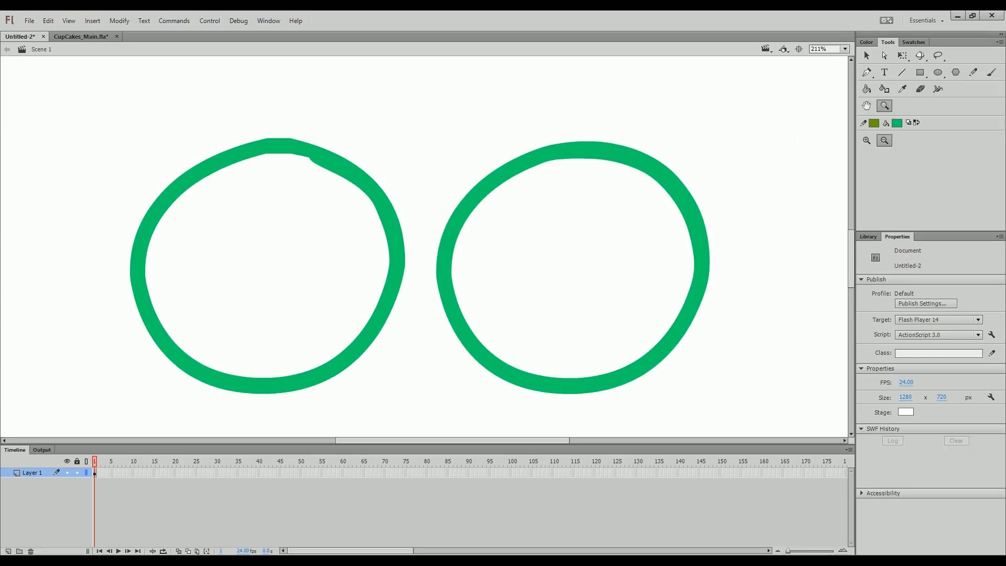
Step: Switch to the CupCakes_Main.fla document and examine the line work on the character's raised hand, head and arm
left_click(60, 38)
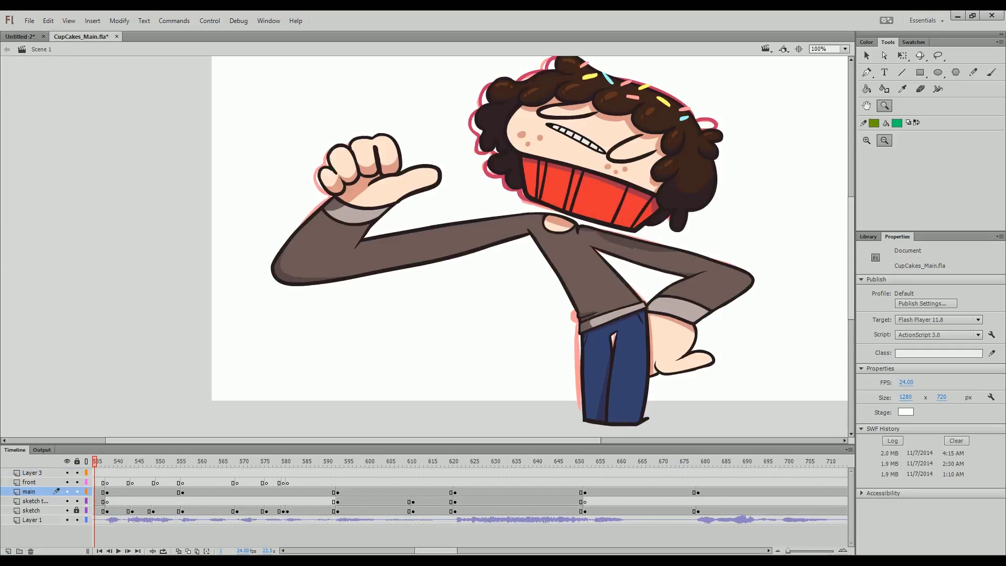
left_click(625, 220)
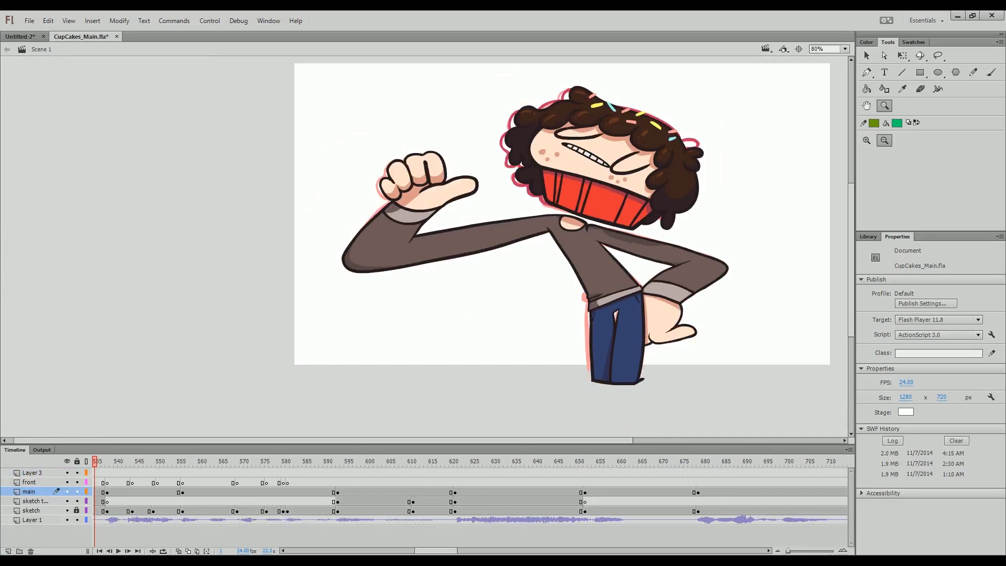
left_click(523, 268)
scroll(336, 169, "up", 5)
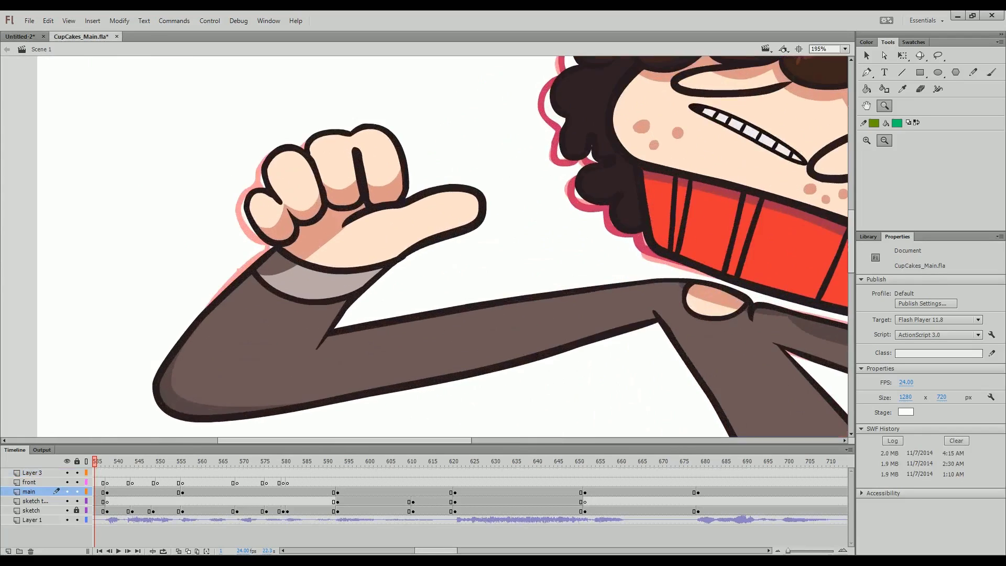
scroll(336, 168, "up", 1)
left_click_drag(336, 169, 173, 151)
left_click_drag(524, 183, 295, 295)
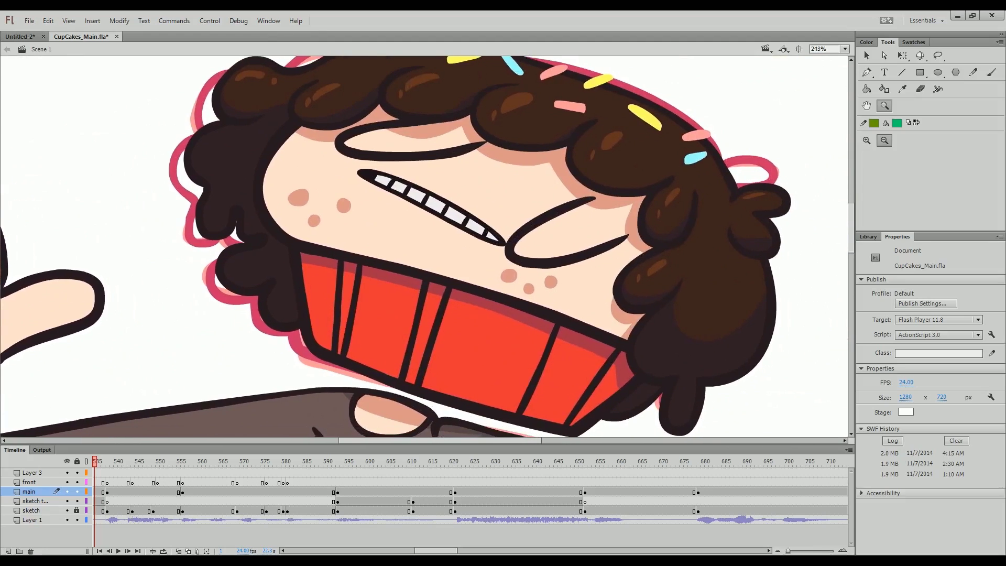
scroll(424, 246, "left", 10)
left_click_drag(424, 262, 491, 129)
Step: Open the 491_Dalton symbol, go to its last keyframe, and open the raised arm's Tween 72 for editing with nothing selected
key("q")
double_click(367, 325)
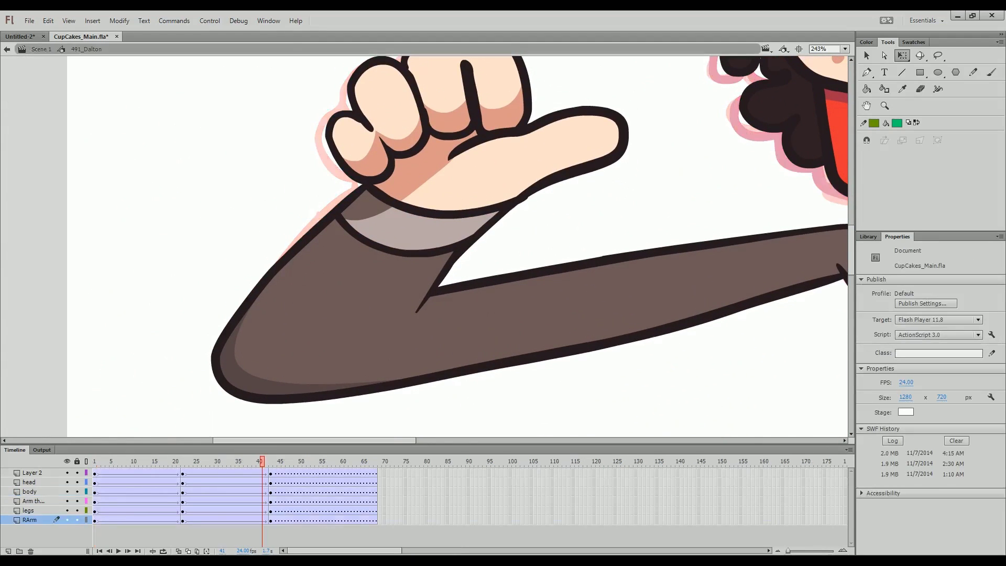
left_click(270, 461)
double_click(367, 325)
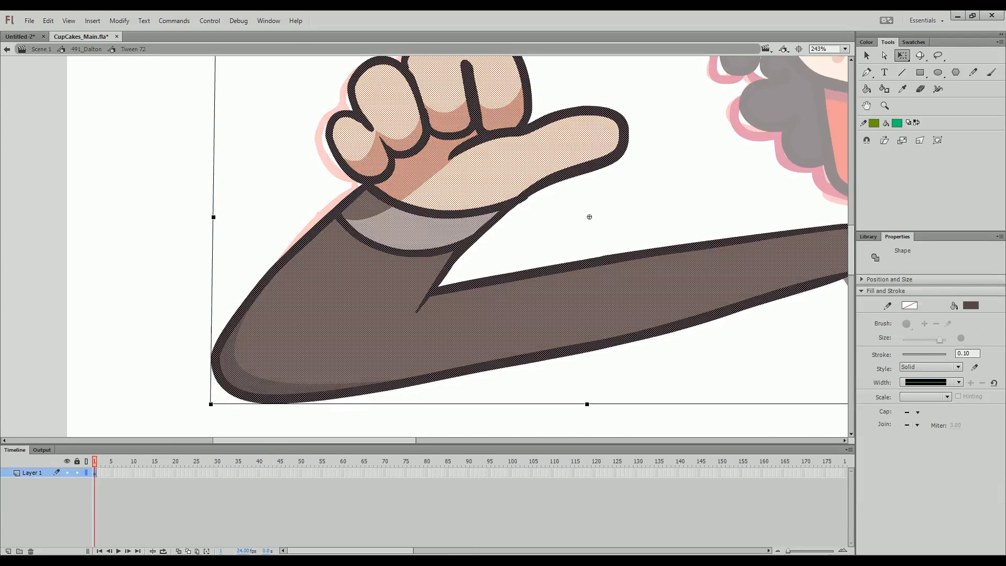
scroll(424, 246, "up", 2)
key("ctrl+shift+a")
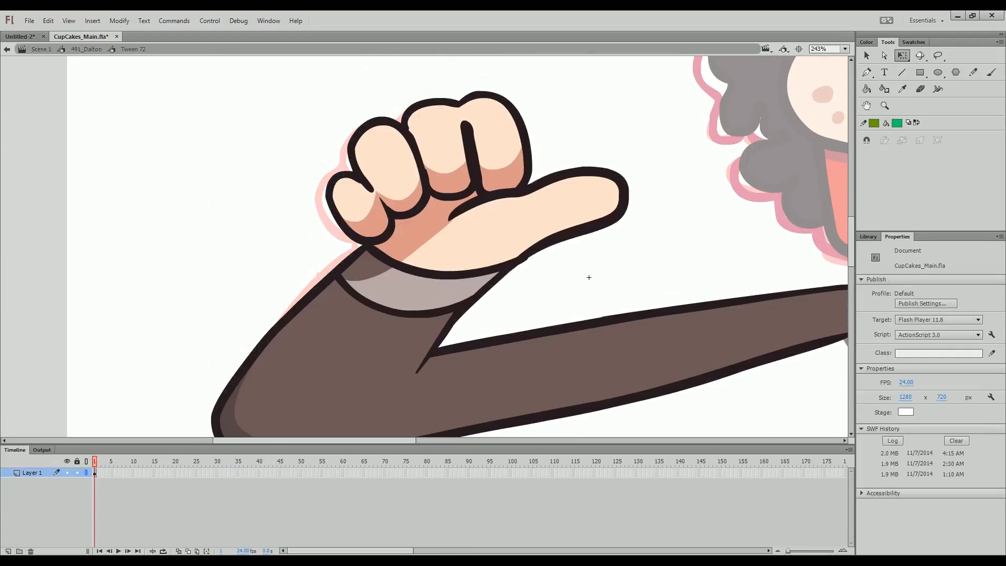
Step: Examine the outlines of the fist's fingers for rough corners and bumps
scroll(350, 183, "up", 5)
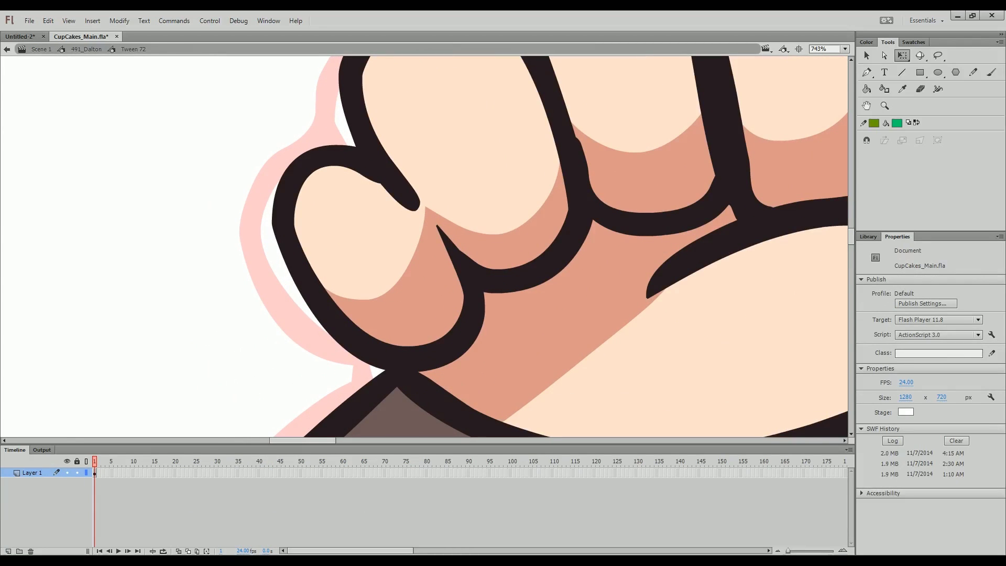
scroll(545, 246, "up", 3)
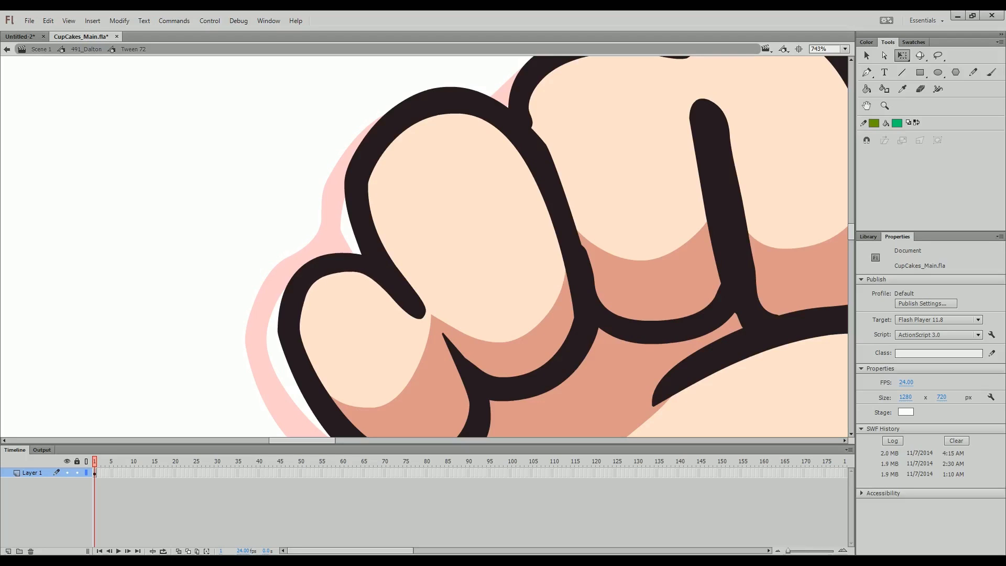
key("ctrl+minus")
key("ctrl+minus")
key("ctrl+minus")
key("ctrl+minus")
key("ctrl+minus")
scroll(365, 285, "up", 5)
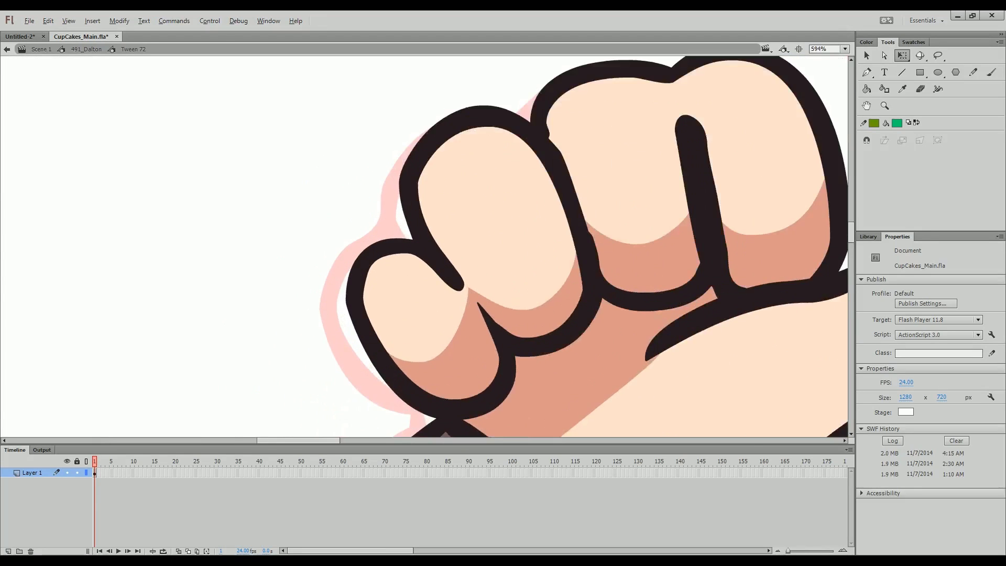
Step: Clear the accidental skin fill selection and bend the little finger's upper-left inner edge slightly outward
left_click_drag(637, 181, 638, 181)
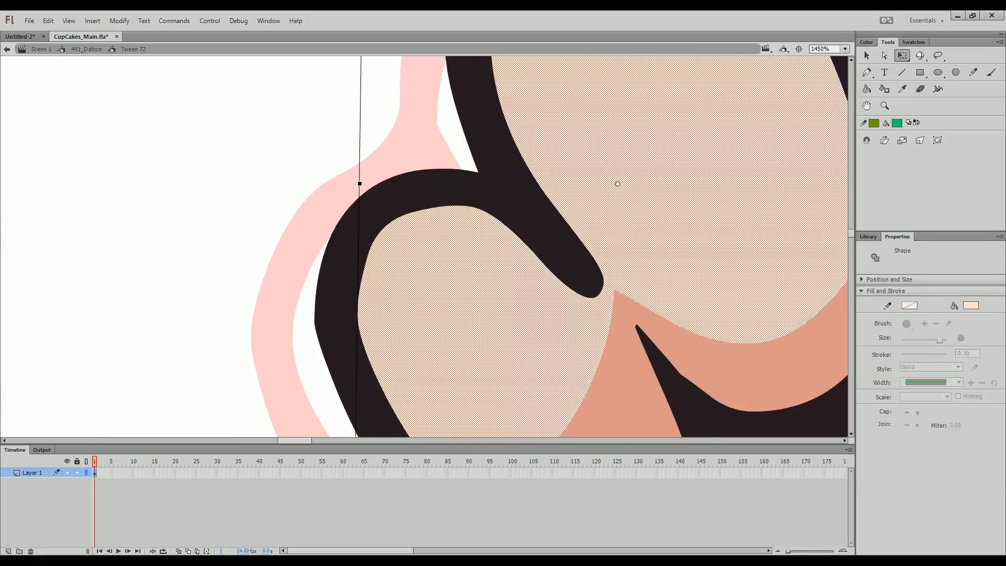
key("Escape")
left_click_drag(368, 251, 365, 248)
scroll(511, 292, "down", 6)
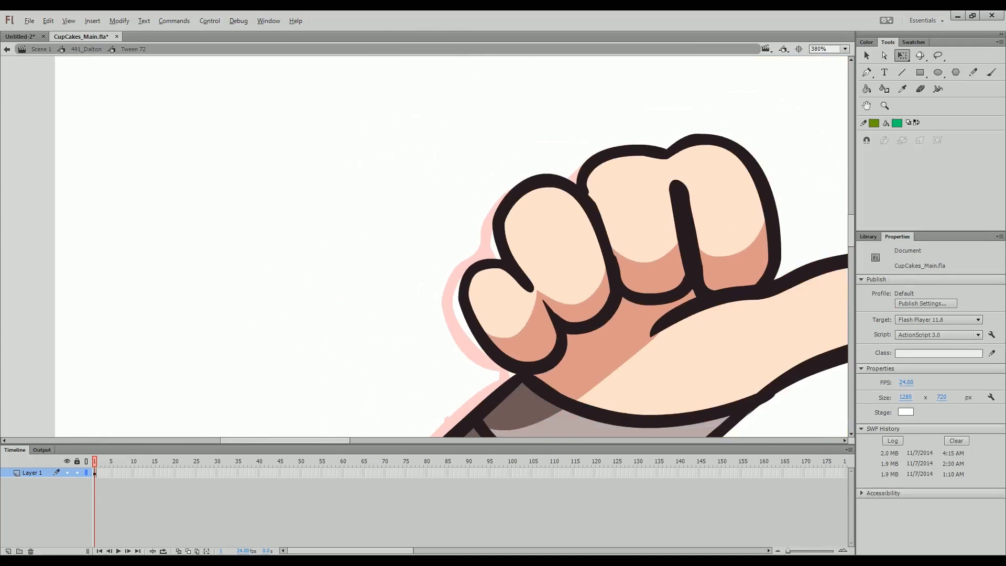
Step: Remove the bump on the outline where the second finger meets the upper part of the third finger
left_click_drag(584, 193, 532, 219)
scroll(515, 210, "up", 5)
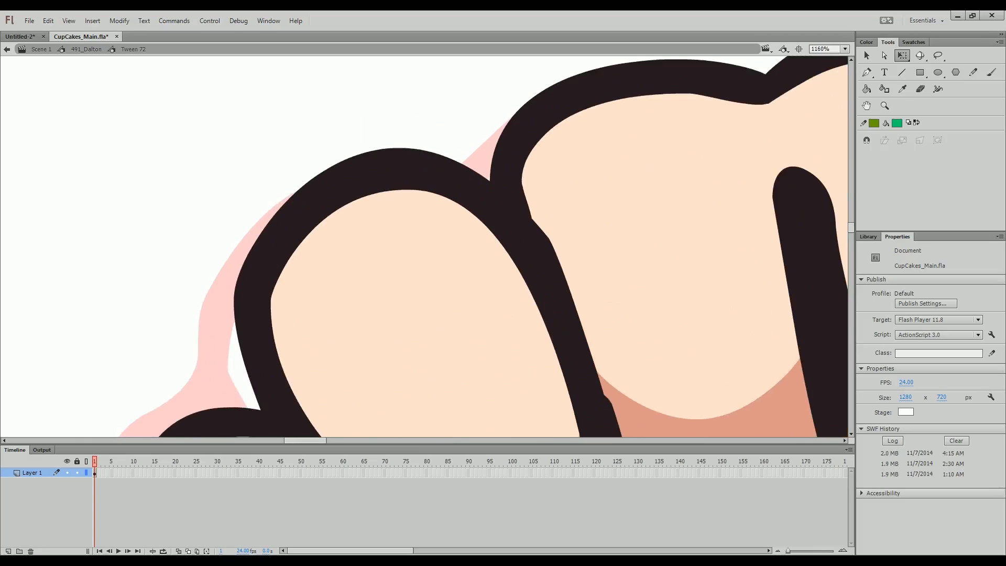
scroll(525, 210, "down", 2)
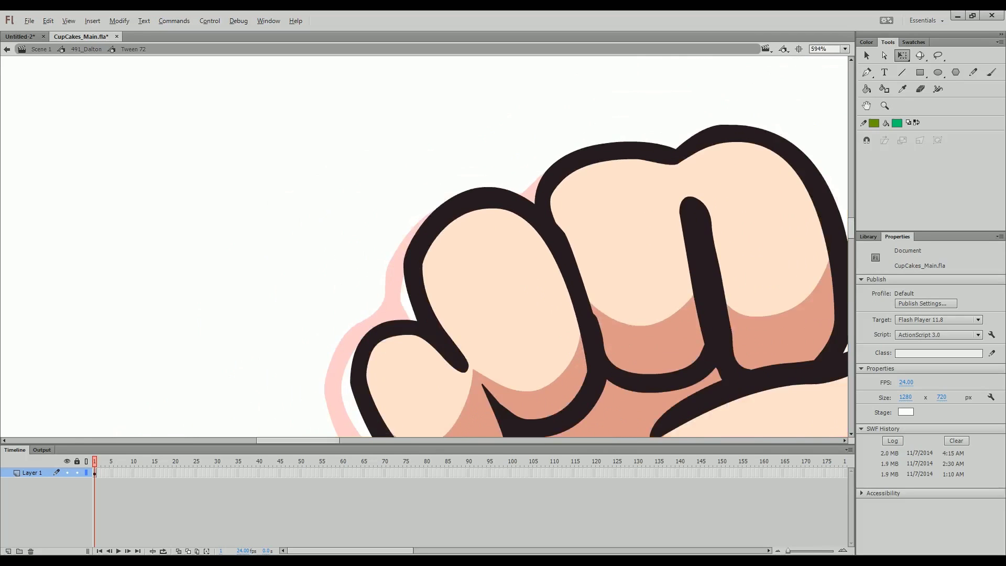
Step: Merge the lower bump on the line between the second and third fingers into the curve and bend the edge slightly inward
scroll(525, 210, "down", 1)
scroll(525, 210, "up", 3)
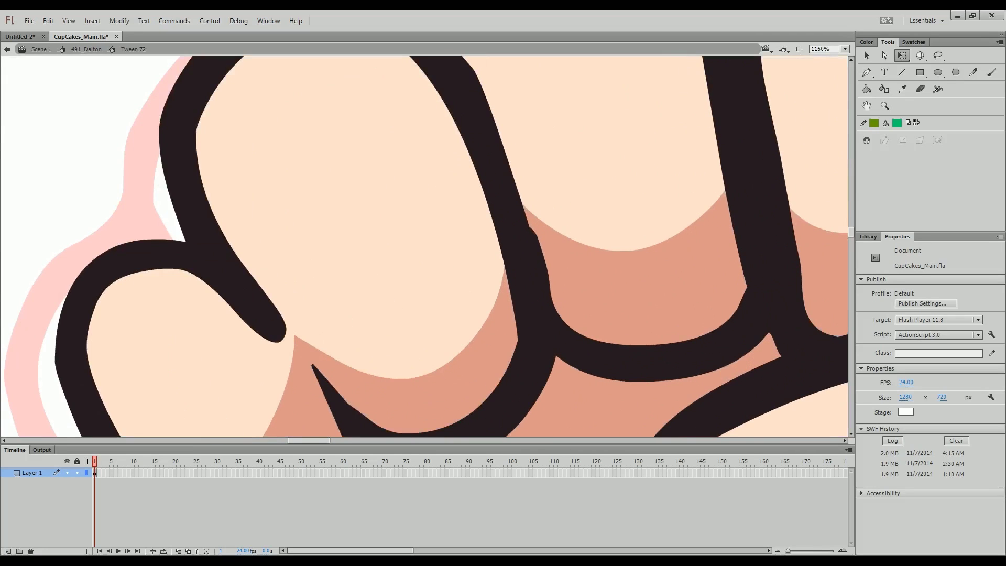
mouse_move(537, 236)
left_mouse_down()
mouse_move(526, 216)
mouse_move(531, 226)
left_mouse_up()
key("ctrl+z")
left_click_drag(530, 228, 554, 304)
left_click_drag(545, 262, 539, 259)
scroll(580, 256, "down", 3)
scroll(592, 260, "down", 6)
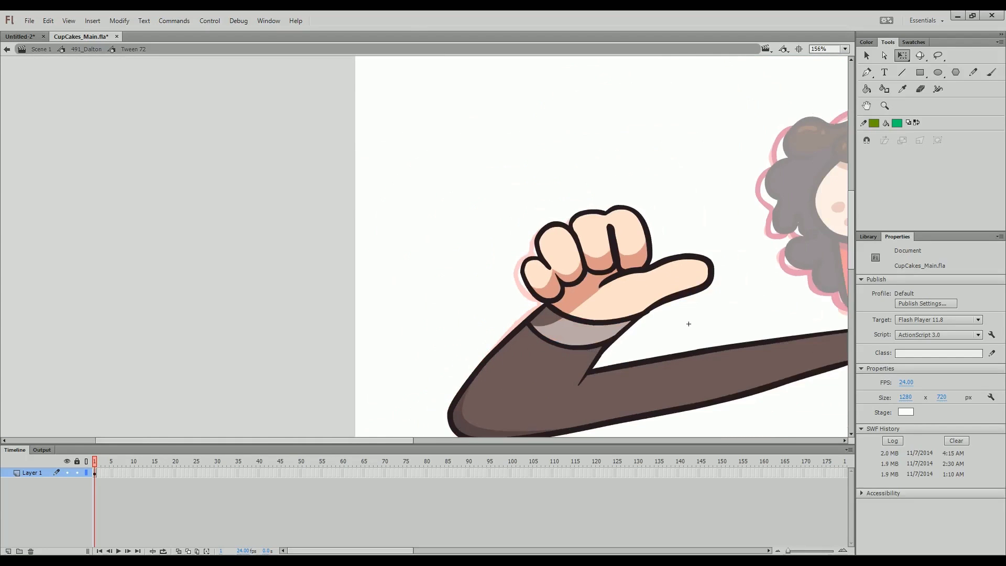
Step: Try to reshape the inner corner where the third and fourth knuckles meet, and undo the trial changes
left_click_drag(689, 324, 648, 323)
scroll(566, 221, "up", 10)
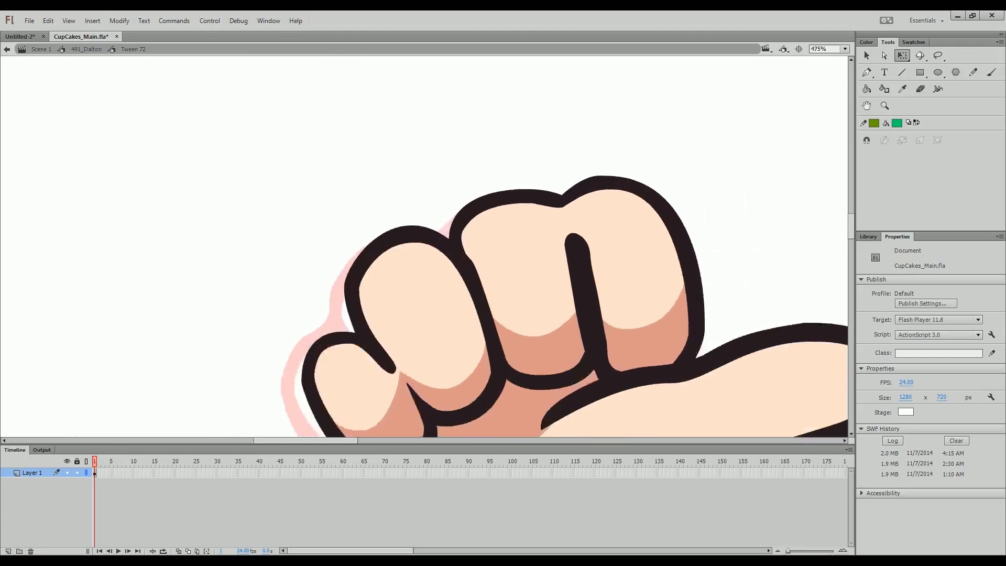
left_click_drag(295, 193, 323, 196)
key("ctrl+z")
key("ctrl+z")
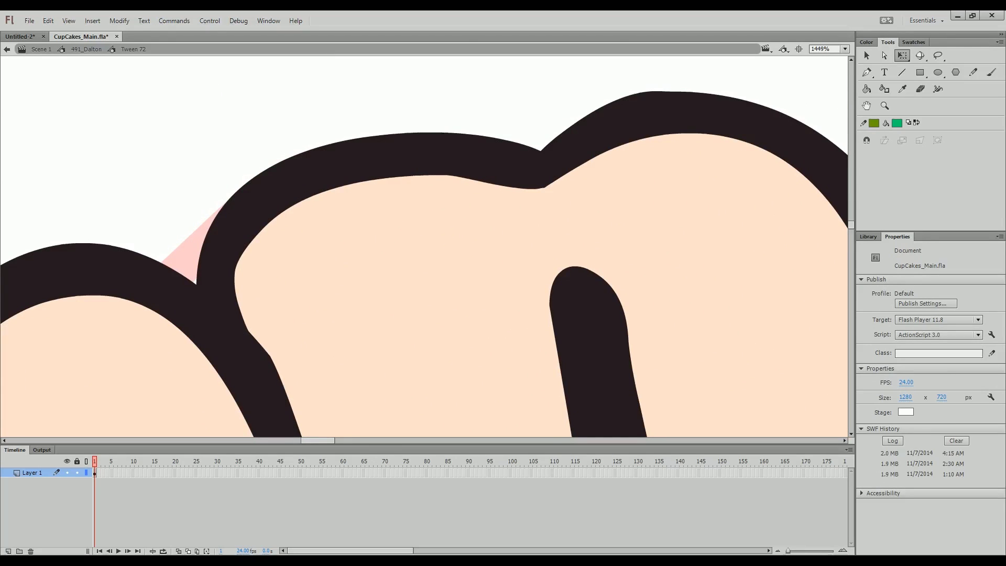
left_click_drag(545, 187, 494, 199)
key("ctrl+z")
Step: Extend the inner edges past each other between the third and fourth knuckles and trim the overlap into a sharp corner
mouse_move(550, 184)
left_mouse_down()
mouse_move(525, 212)
mouse_move(558, 187)
mouse_move(569, 190)
left_mouse_up()
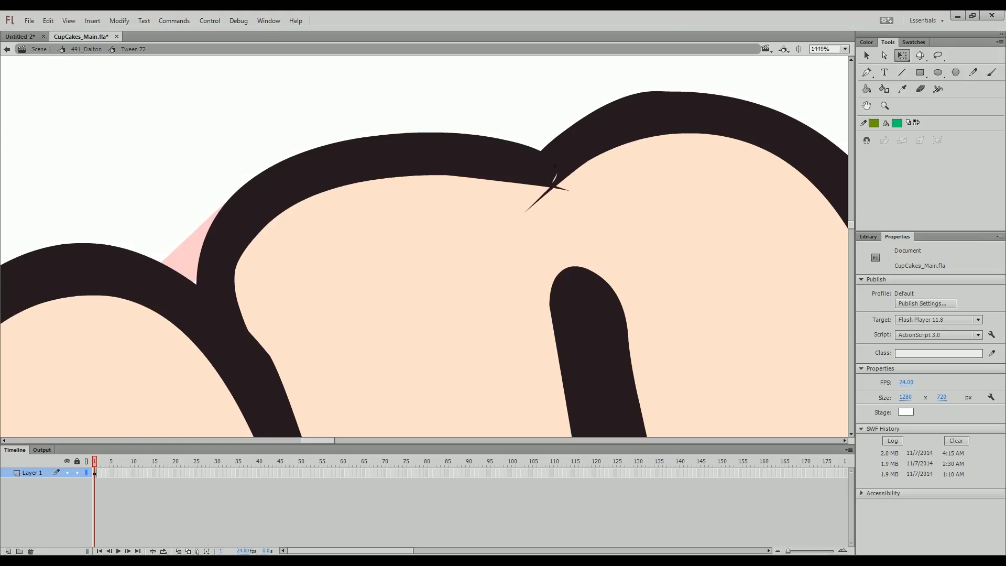
left_click_drag(516, 141, 540, 143)
left_click_drag(569, 190, 555, 188)
Step: Select the top of the fourth knuckle, apply Smooth to it, and clear the selection
scroll(586, 192, "down", 9)
scroll(586, 193, "up", 3)
left_click_drag(565, 147, 669, 199)
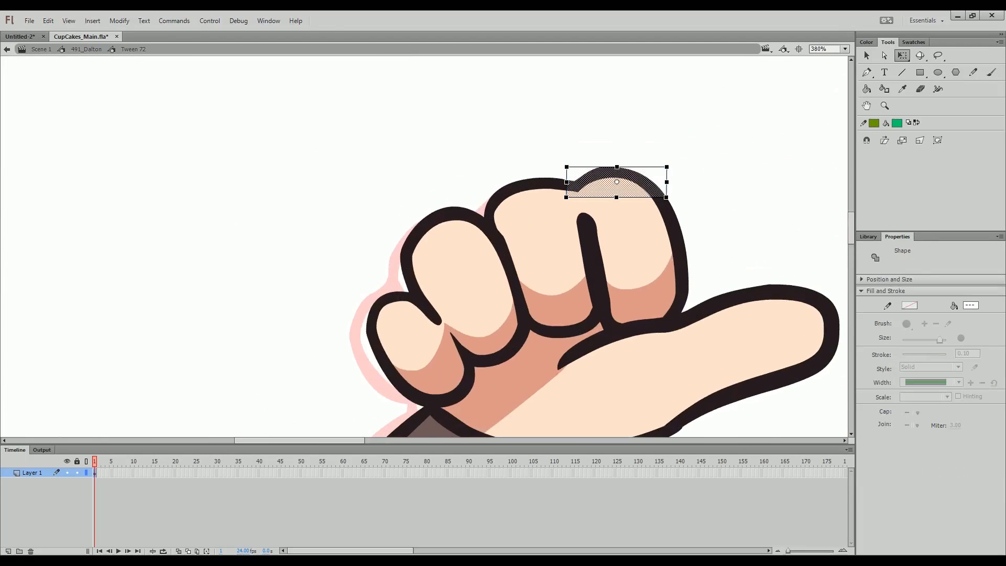
left_click(866, 57)
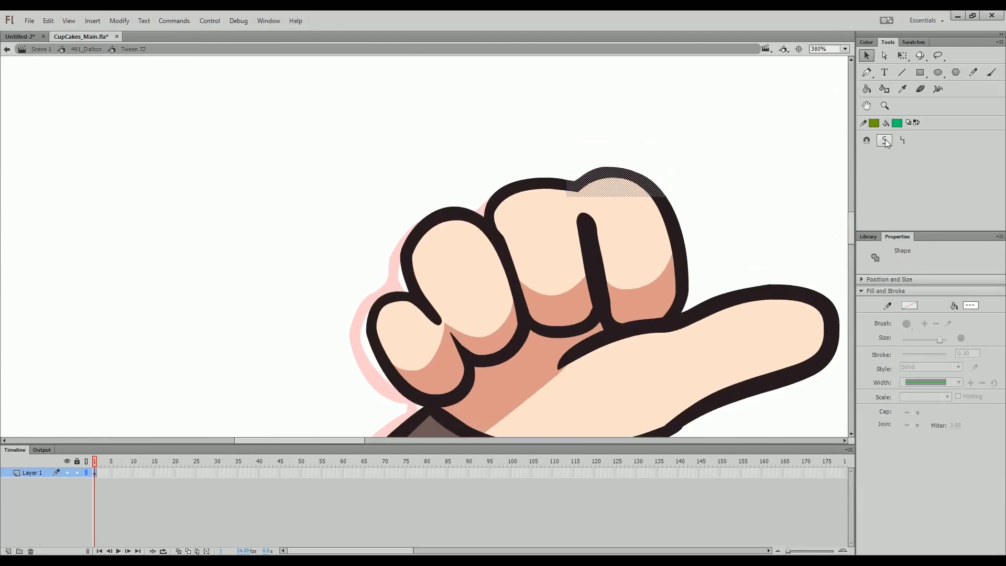
left_click(820, 153)
scroll(755, 412, "down", 1)
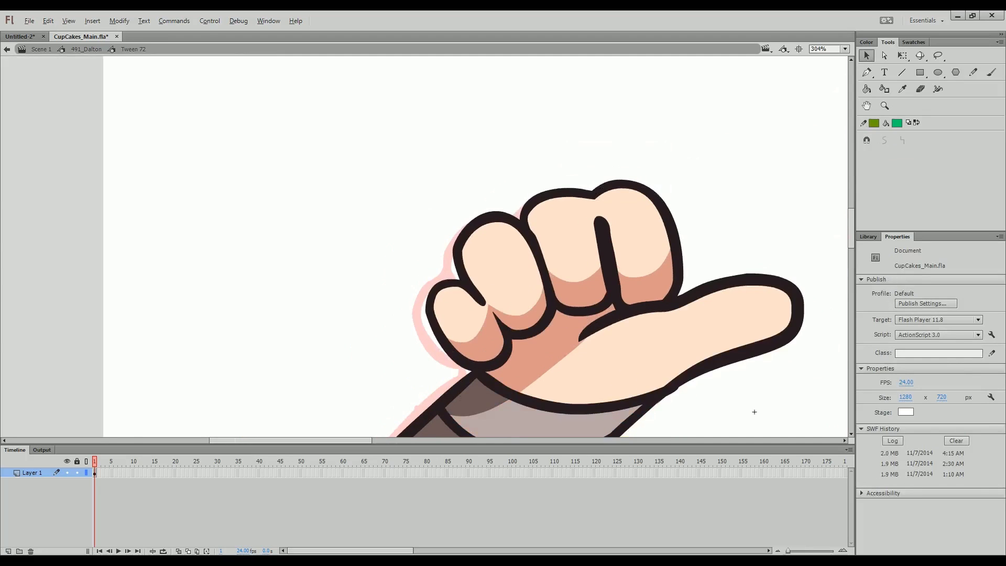
Step: Remove the remaining bump on the third finger's left inner edge and shift the edge above it slightly up and right
scroll(593, 243, "up", 5)
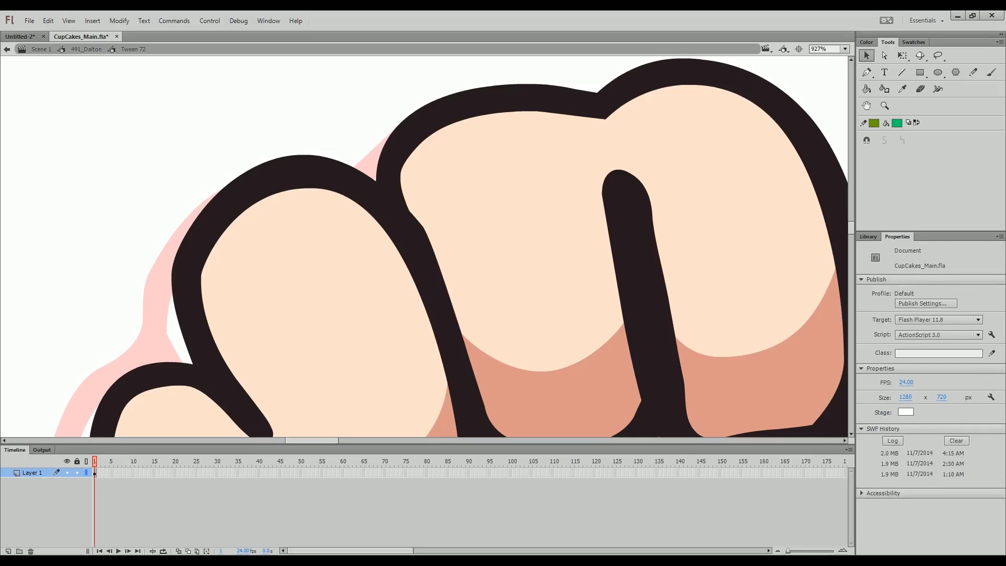
left_click_drag(417, 219, 408, 195)
key("ctrl+minus")
key("ctrl+minus")
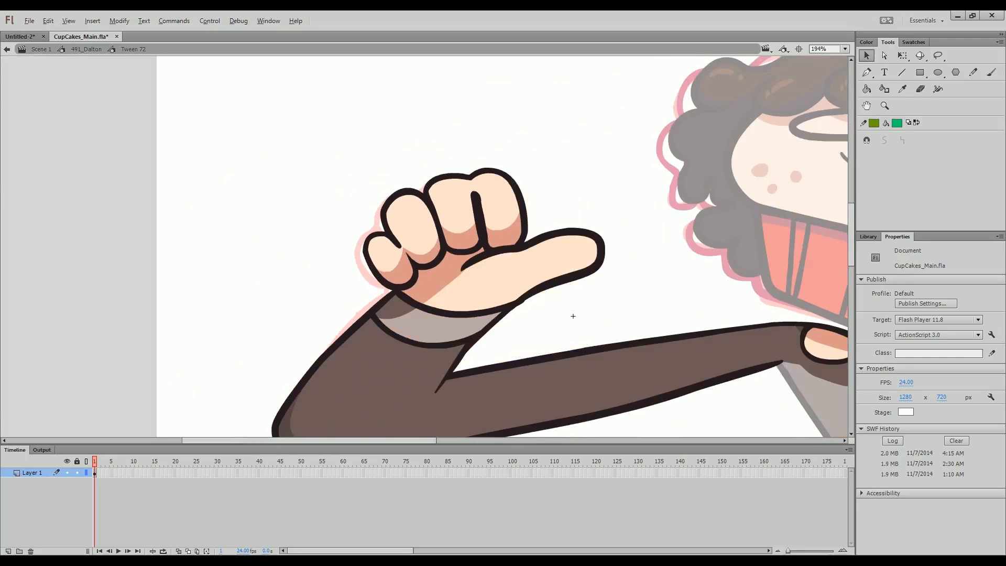
scroll(439, 201, "up", 5)
left_click_drag(398, 162, 408, 146)
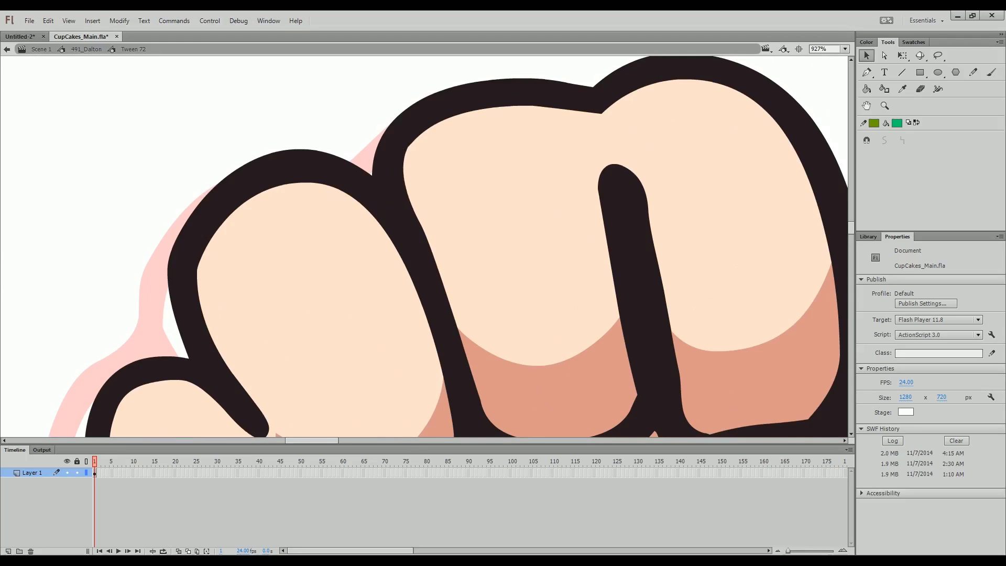
Step: Examine the shoulder end of the arm around the neck opening
scroll(674, 400, "down", 10)
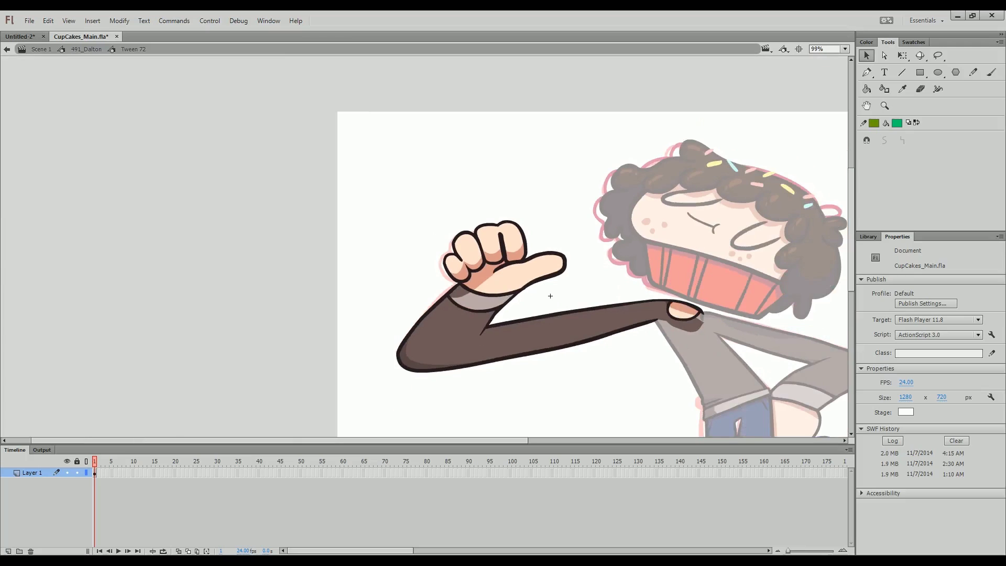
scroll(550, 296, "up", 3)
left_click_drag(572, 304, 382, 199)
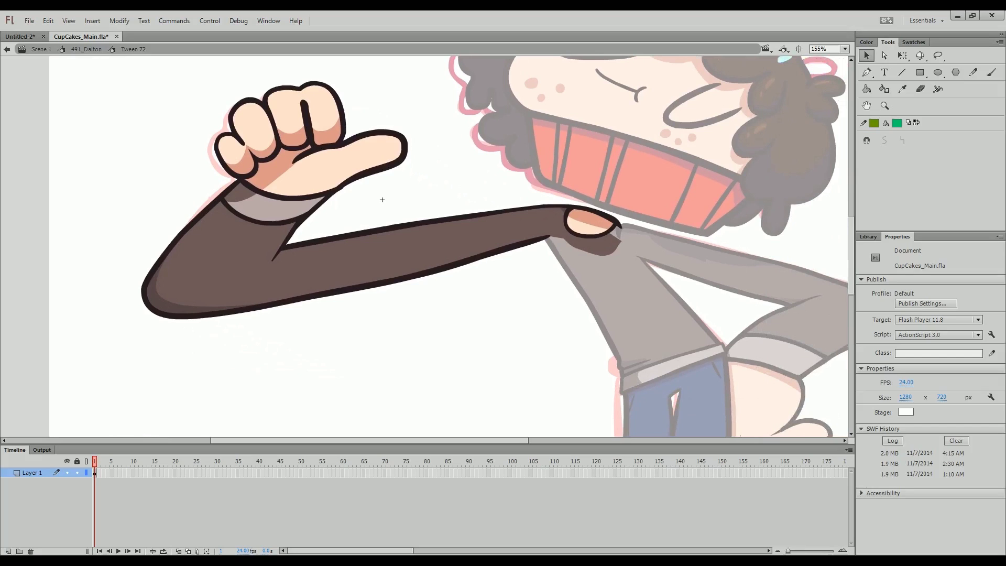
scroll(613, 223, "up", 5)
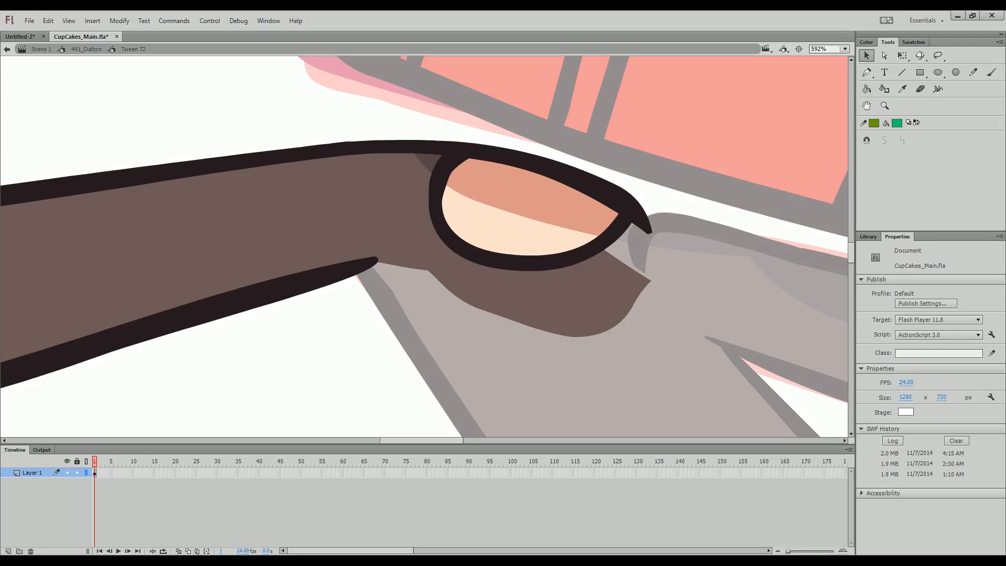
Step: Add a green Ink Bottle stroke along the outer edge of the darker skin shadow in the neck opening
left_click_drag(424, 247, 453, 303)
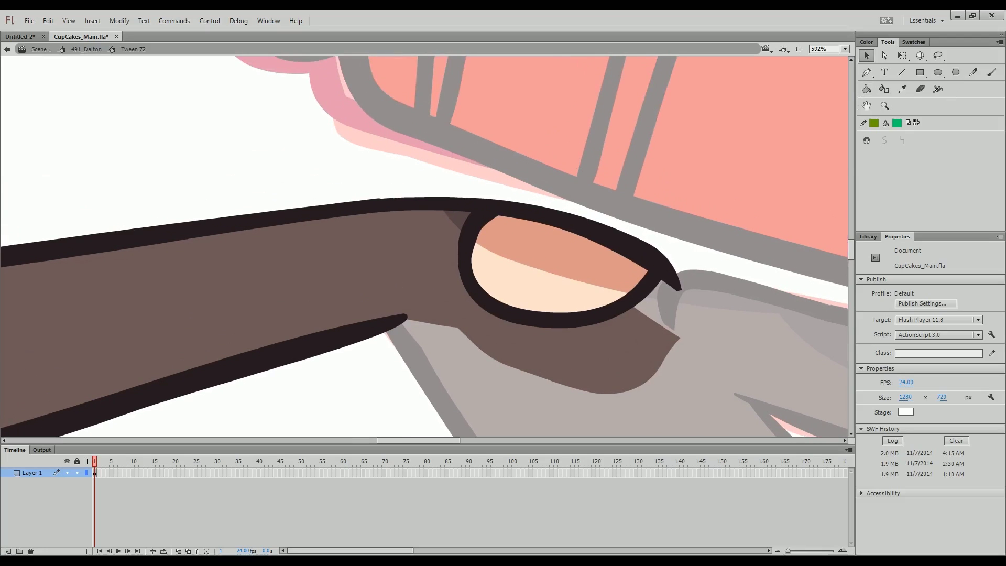
left_click_drag(424, 246, 478, 119)
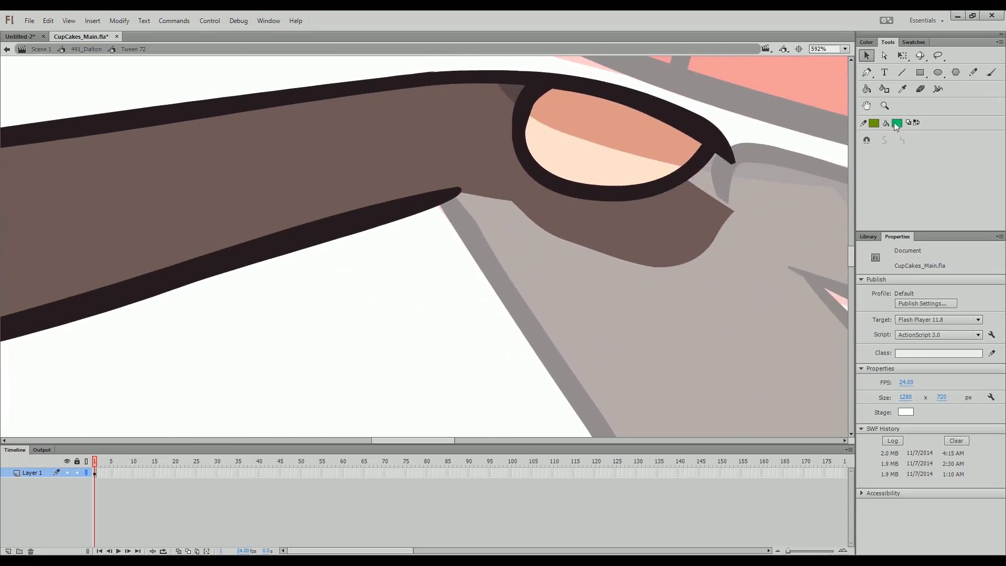
left_click(884, 89)
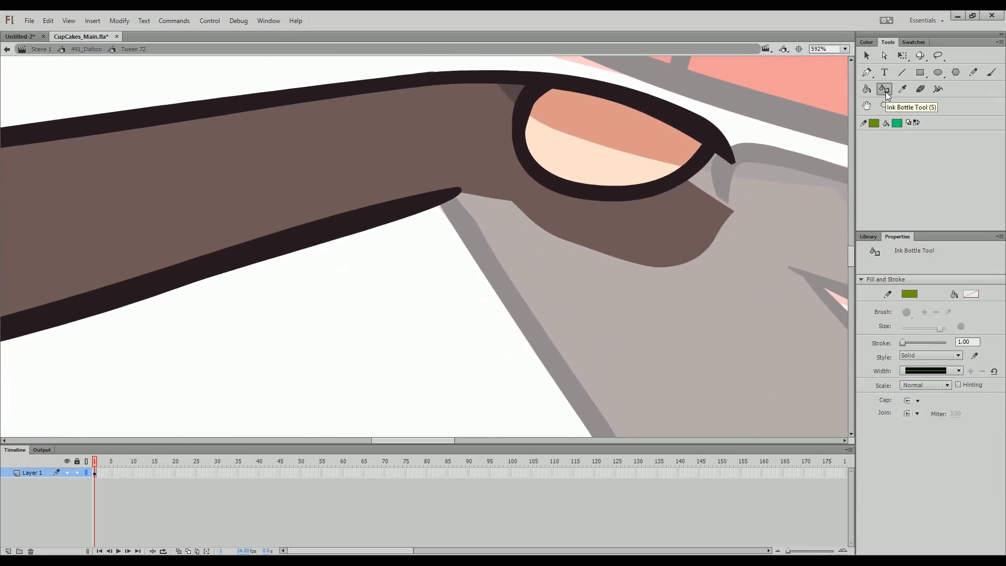
left_click_drag(693, 96, 647, 173)
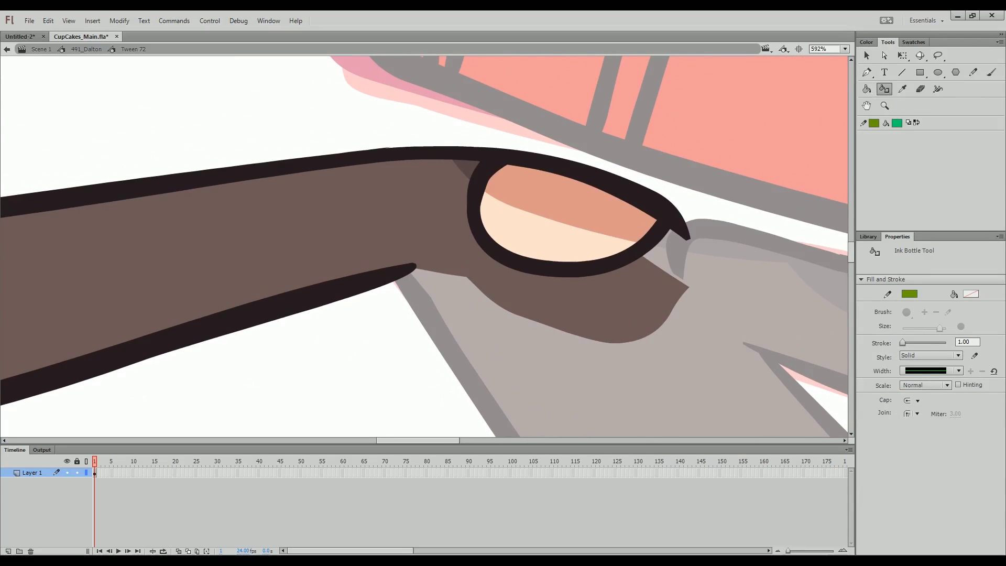
left_click(571, 179)
scroll(672, 216, "up", 4)
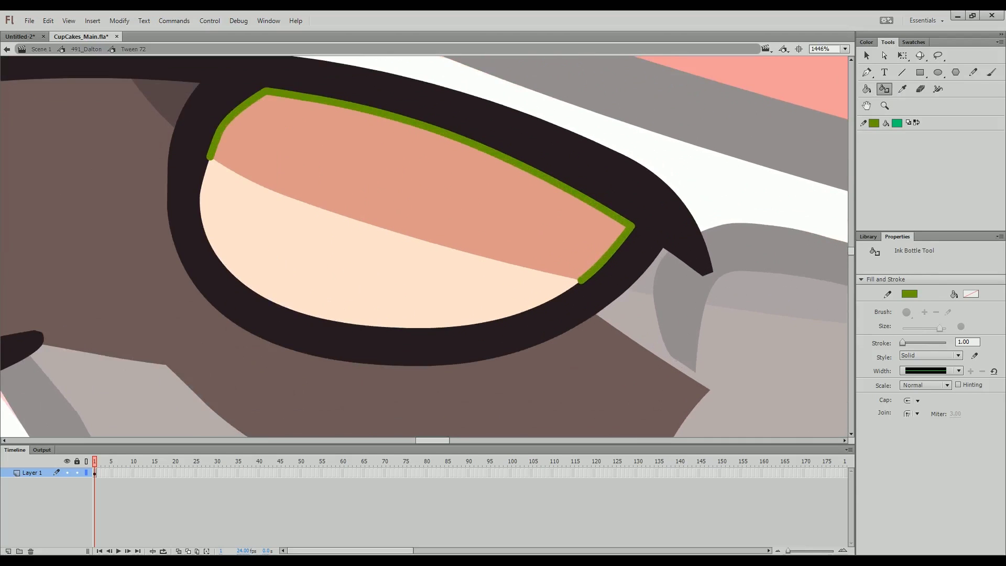
Step: Shift the whole green stroke around the neck shadow slightly up and right, then clear the selection
key("q")
left_click_drag(423, 246, 552, 323)
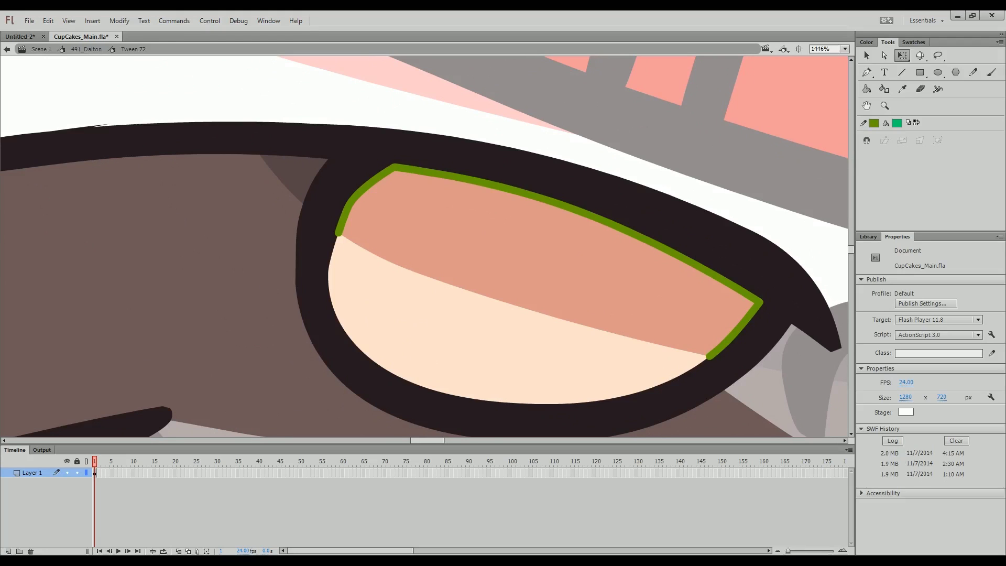
double_click(550, 202)
left_click_drag(600, 218, 609, 210)
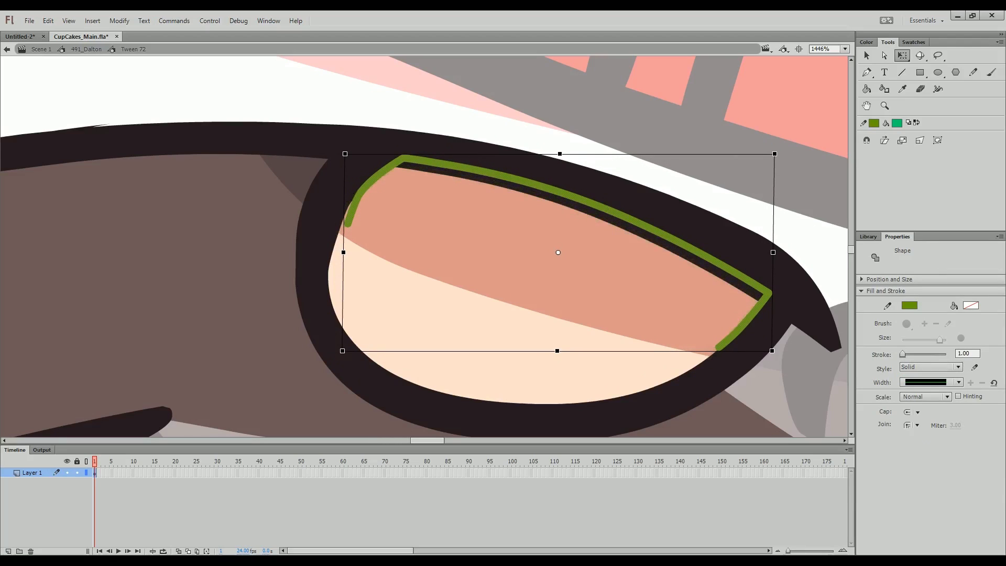
key("ctrl+shift+a")
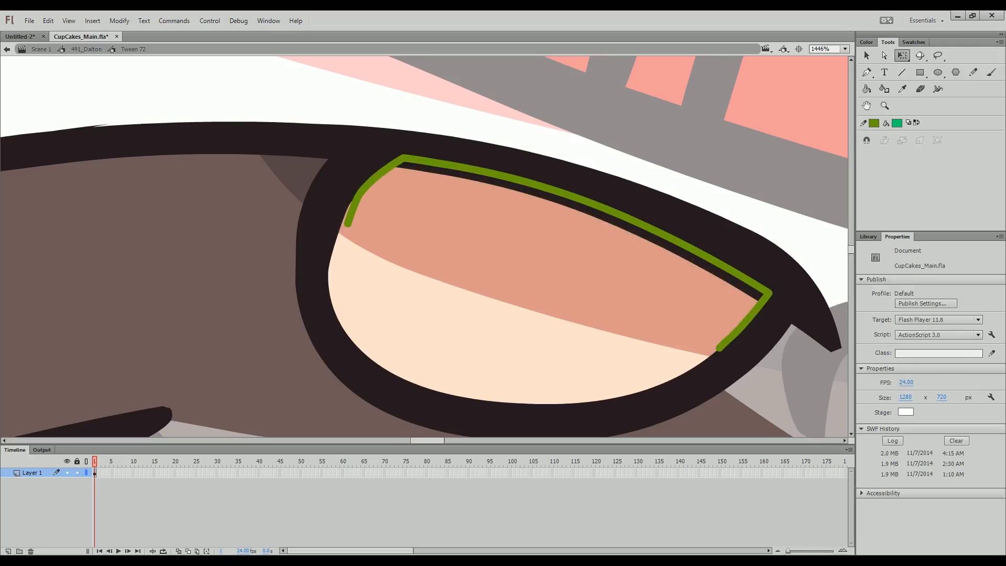
Step: Fill the gap between the shifted stroke and the neck shadow with the shadow colour, and delete the green stroke
key("k")
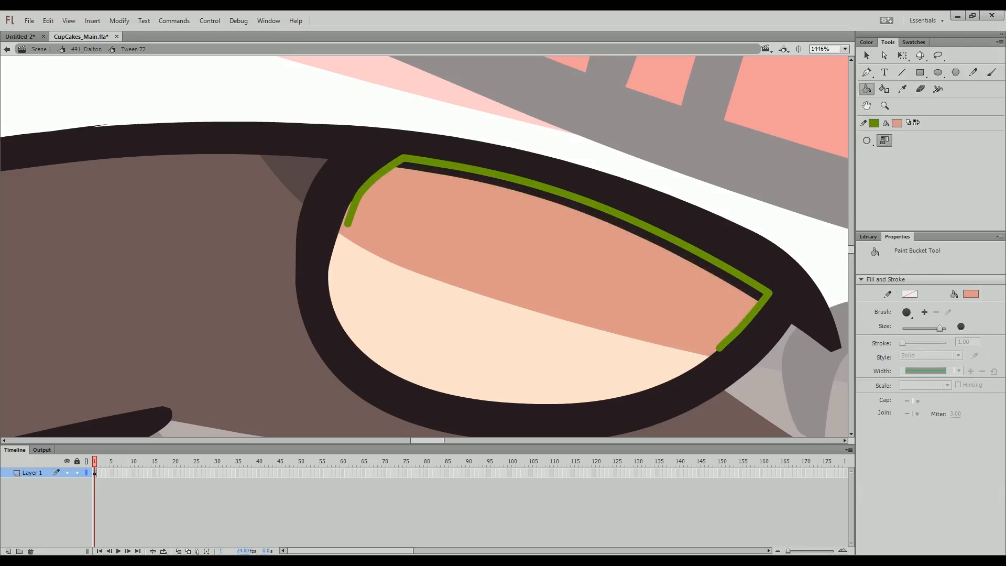
left_click(580, 207)
key("q")
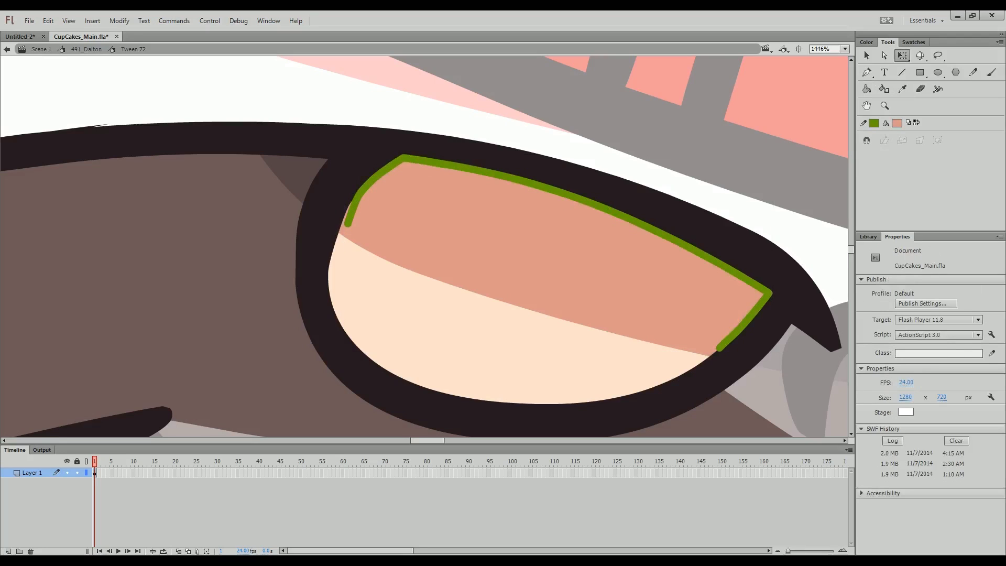
double_click(580, 198)
key("Delete")
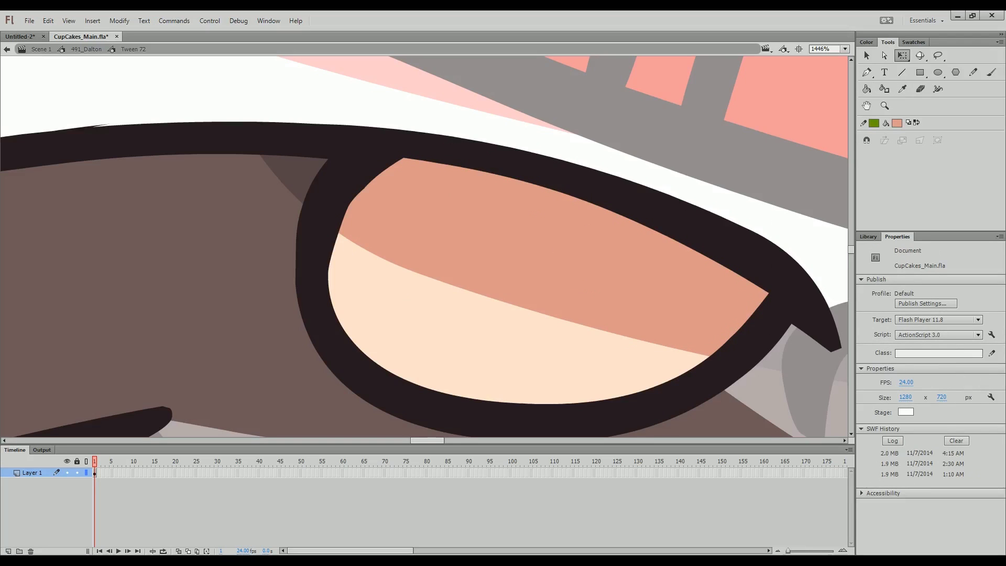
scroll(453, 244, "down", 10)
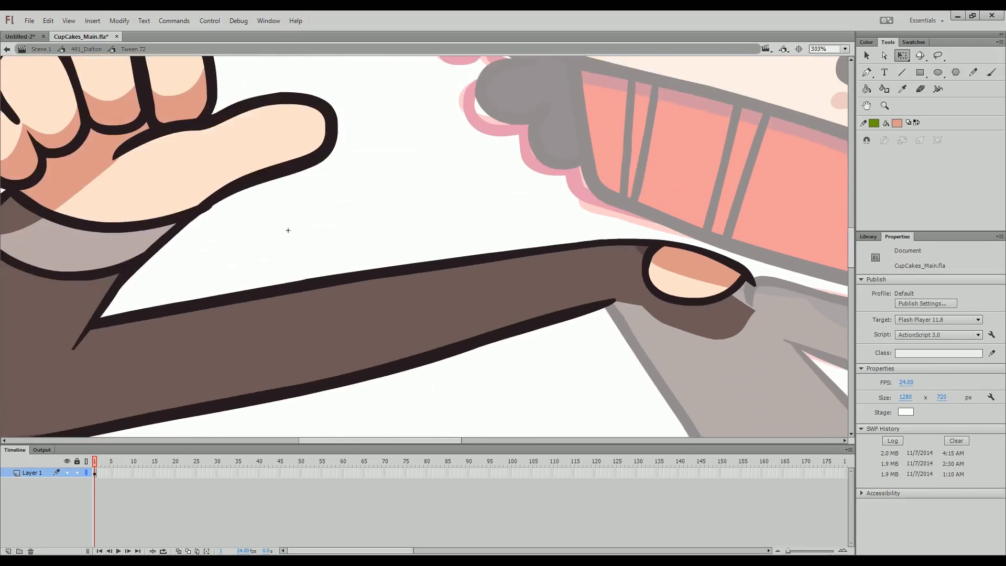
scroll(765, 277, "up", 8)
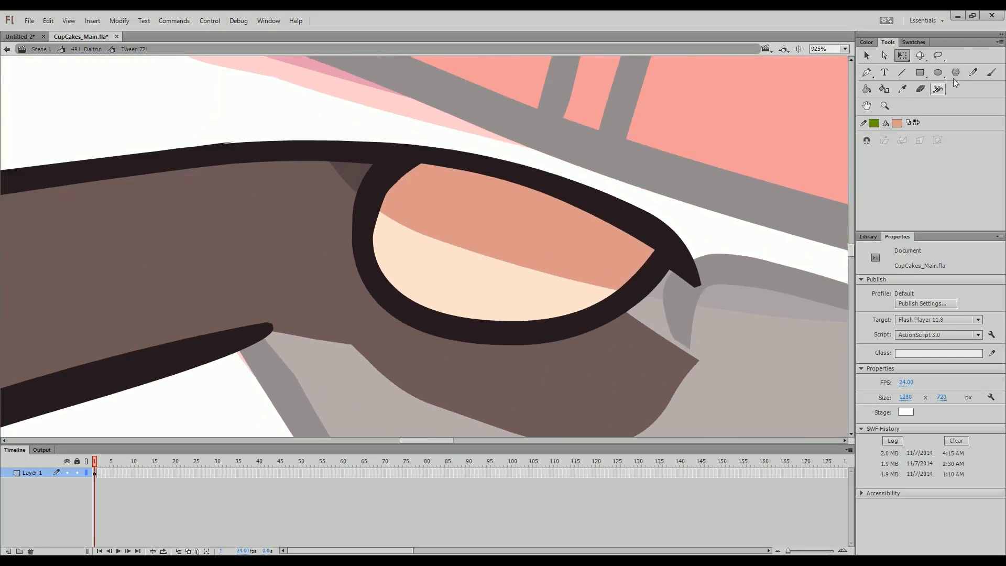
scroll(469, 228, "down", 5)
scroll(461, 246, "up", 2)
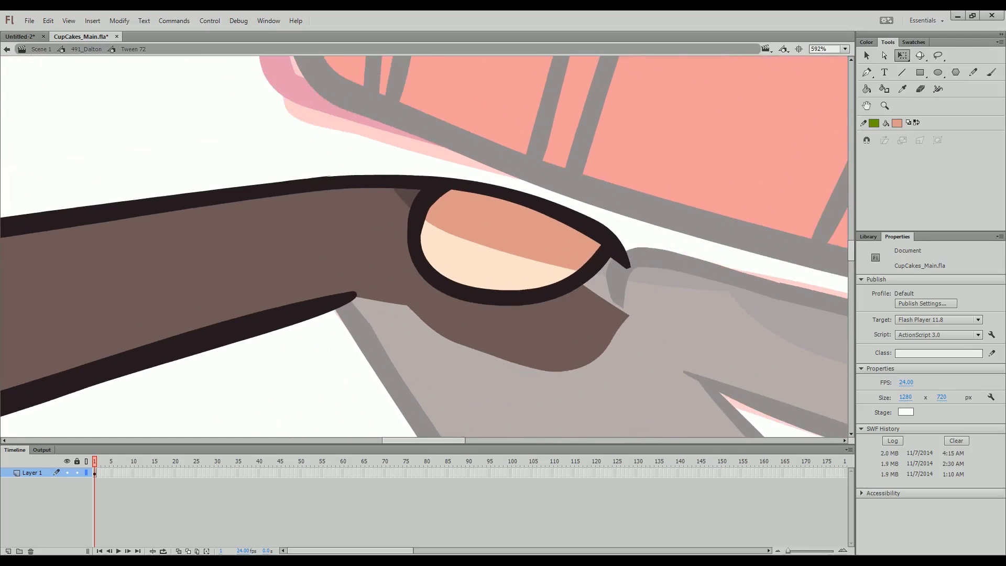
scroll(461, 246, "down", 5)
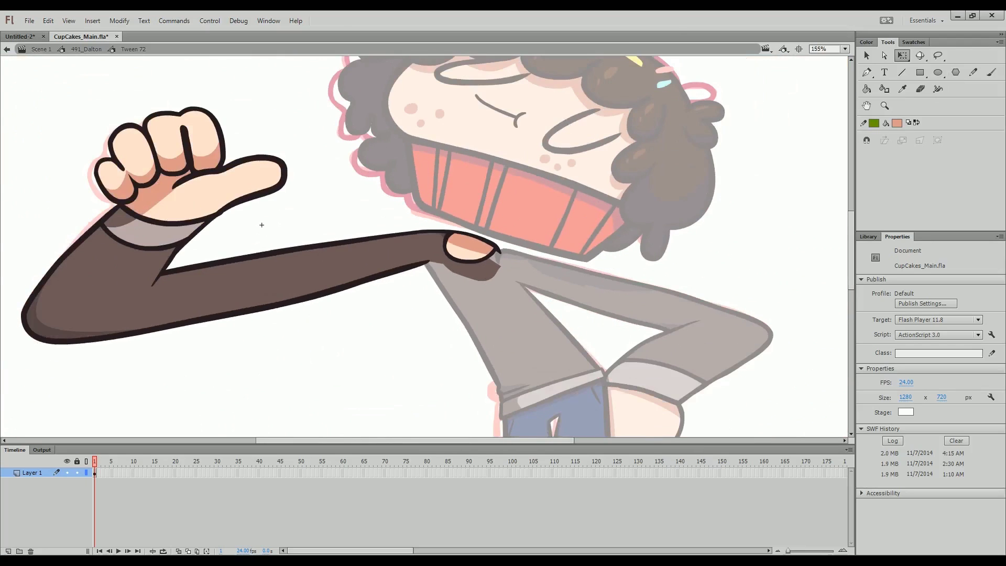
Step: Sample the light skin colour and fill the shadow areas on all four fingers and the palm with it
scroll(261, 225, "up", 2)
left_click_drag(356, 239, 574, 266)
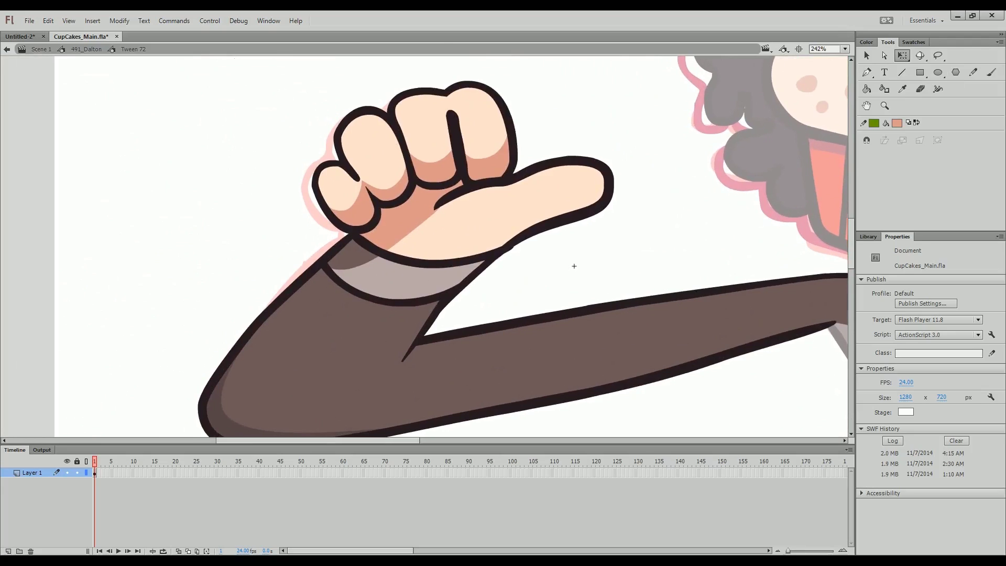
key("i")
left_click(432, 142)
left_click(434, 169)
left_click(486, 166)
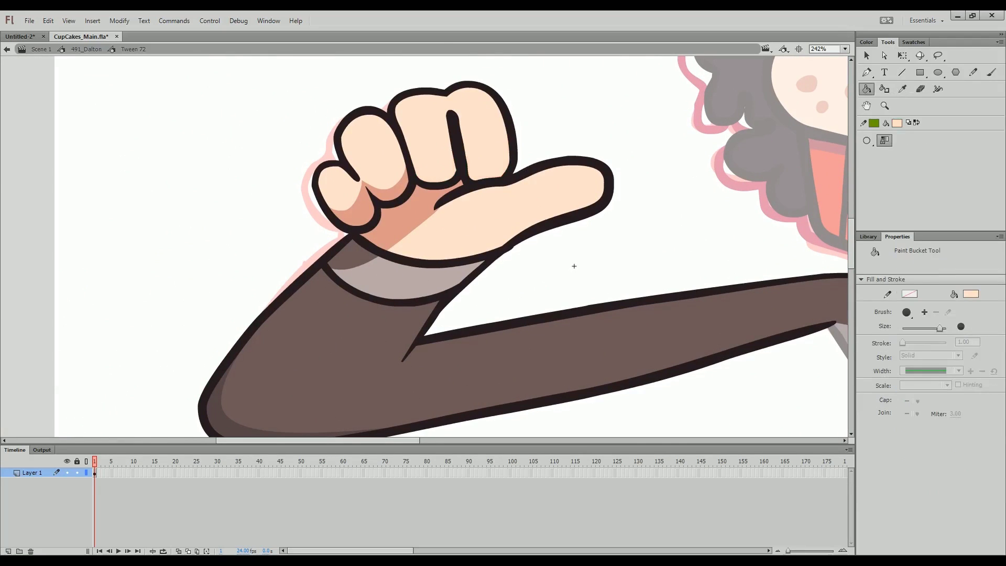
left_click(404, 221)
left_click(352, 210)
left_click(393, 186)
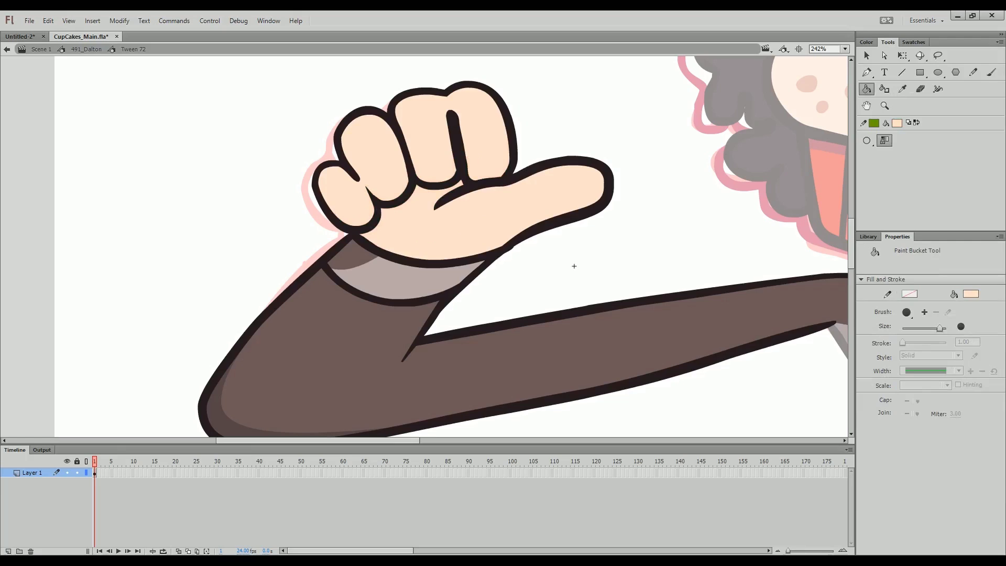
Step: Draw a freehand green Pencil line across the lower part of all four fingers, dipping along each finger as a shadow edge
key("y")
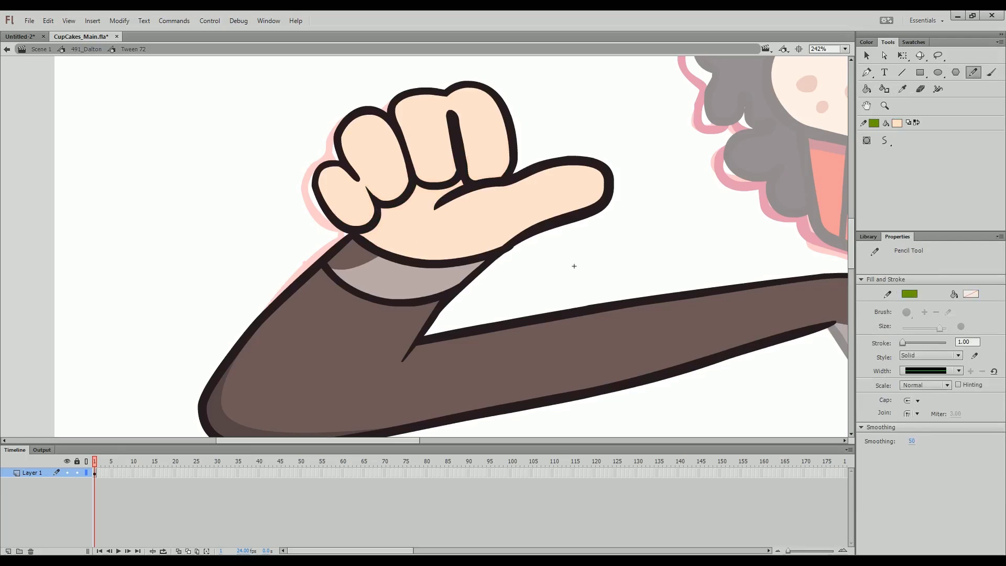
mouse_move(324, 208)
left_mouse_down()
mouse_move(345, 209)
mouse_move(387, 189)
mouse_move(409, 163)
mouse_move(463, 150)
mouse_move(501, 156)
mouse_move(537, 139)
left_mouse_up()
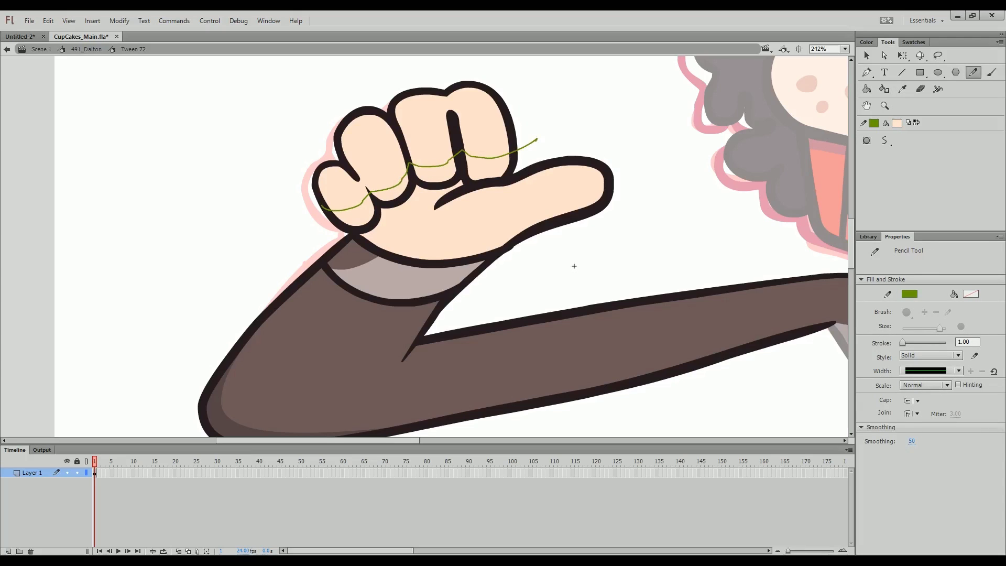
Step: Apply Smooth three times to the whole finger shadow line and reshape the kink at the third finger's inner side into a curve
key("q")
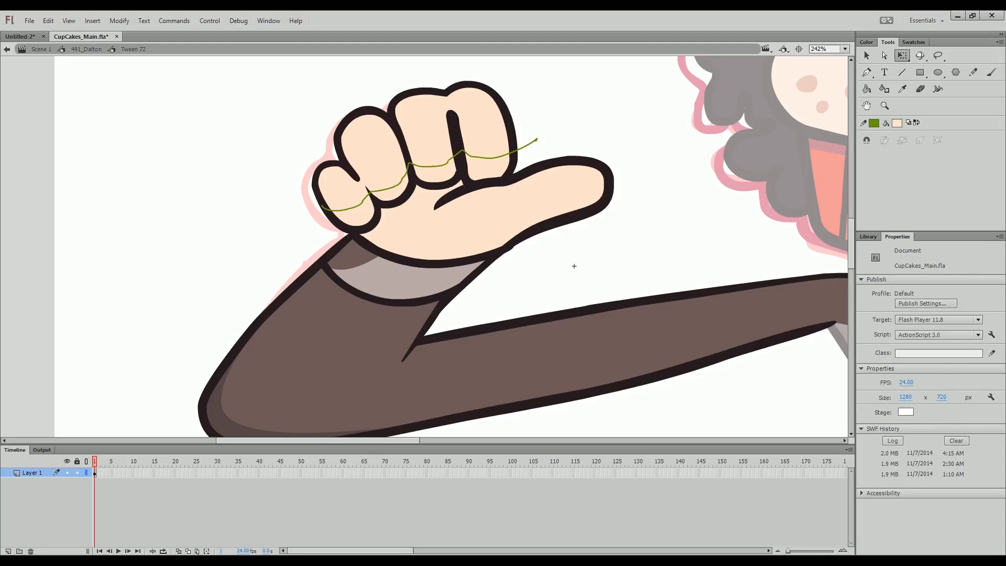
left_click(487, 157)
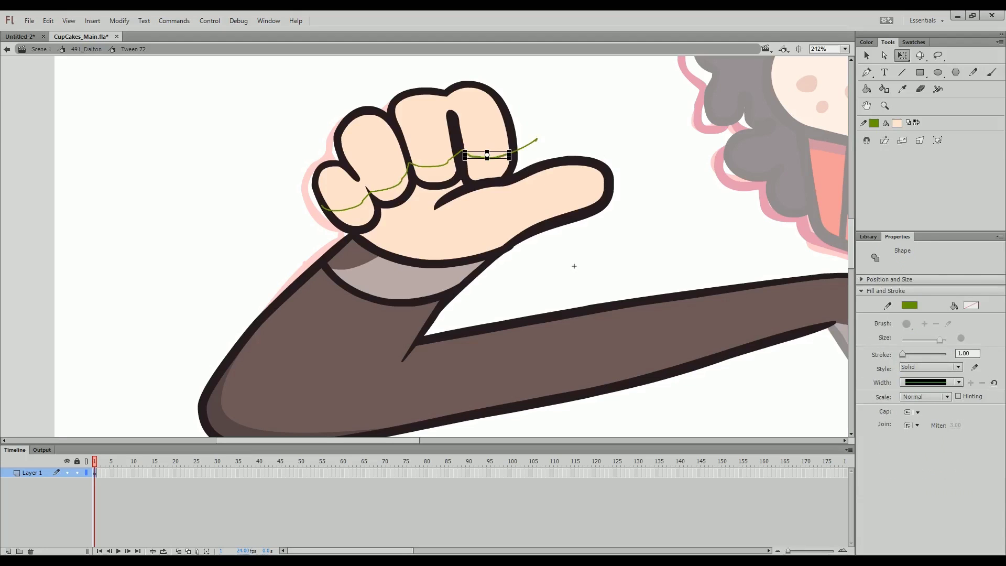
double_click(487, 157)
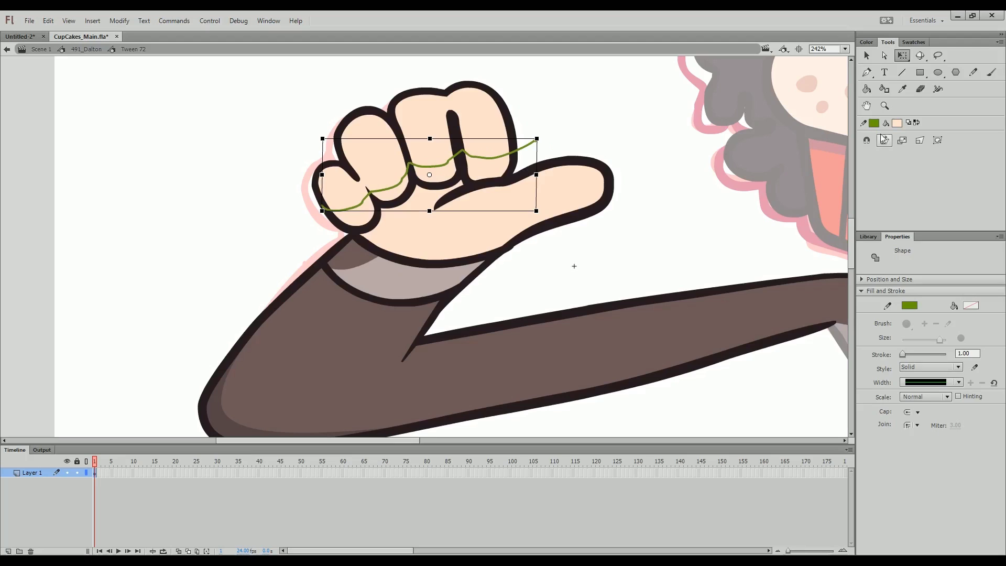
left_click(866, 56)
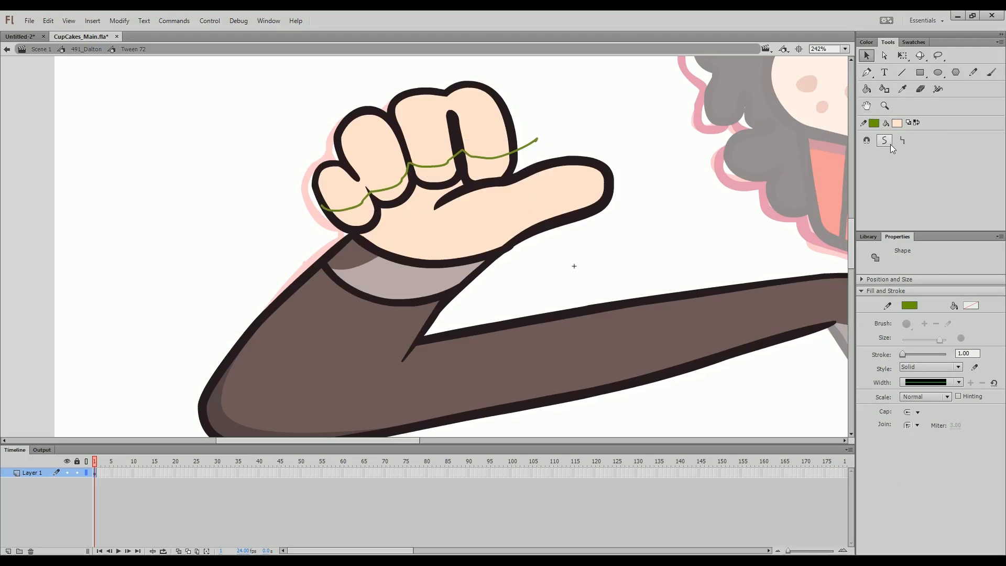
scroll(412, 130, "up", 3)
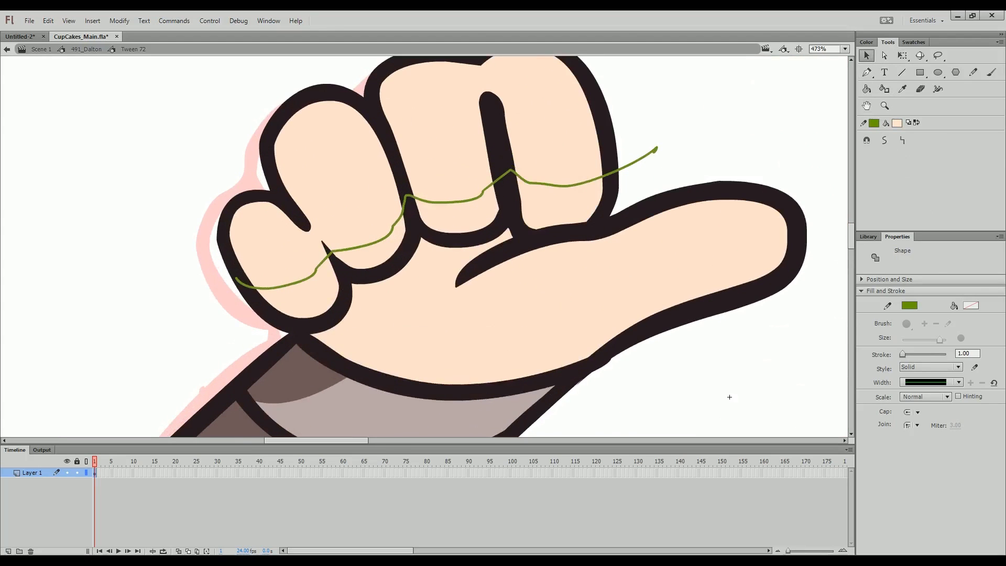
left_click(889, 146)
left_click(889, 146)
left_click(890, 146)
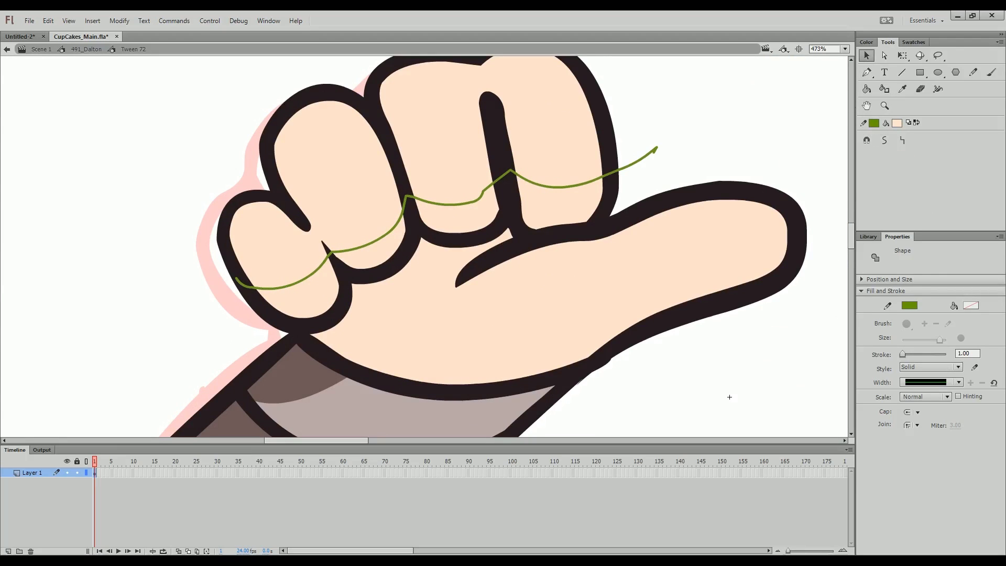
left_click(760, 105)
left_click_drag(483, 191, 494, 182)
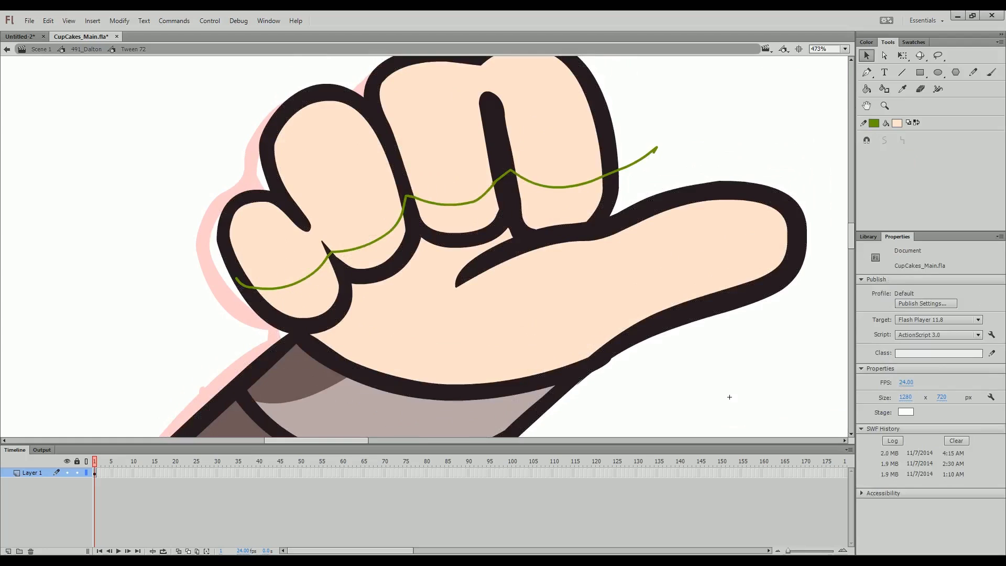
Step: Draw a curved green Pencil line across the palm from the wrist outline to the tip of the thumb crease
key("y")
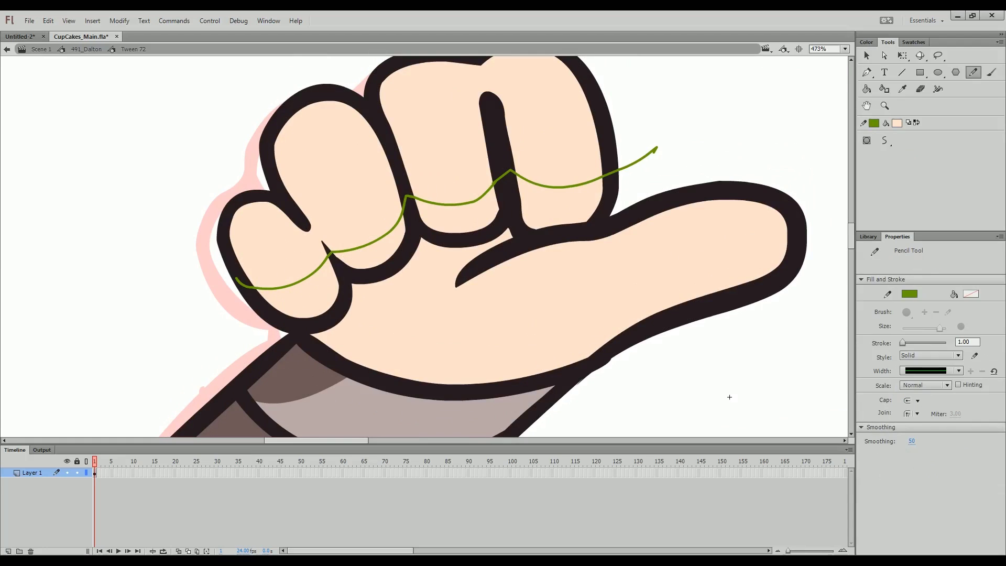
left_click_drag(349, 365, 502, 235)
key("ctrl+z")
left_click_drag(338, 365, 489, 240)
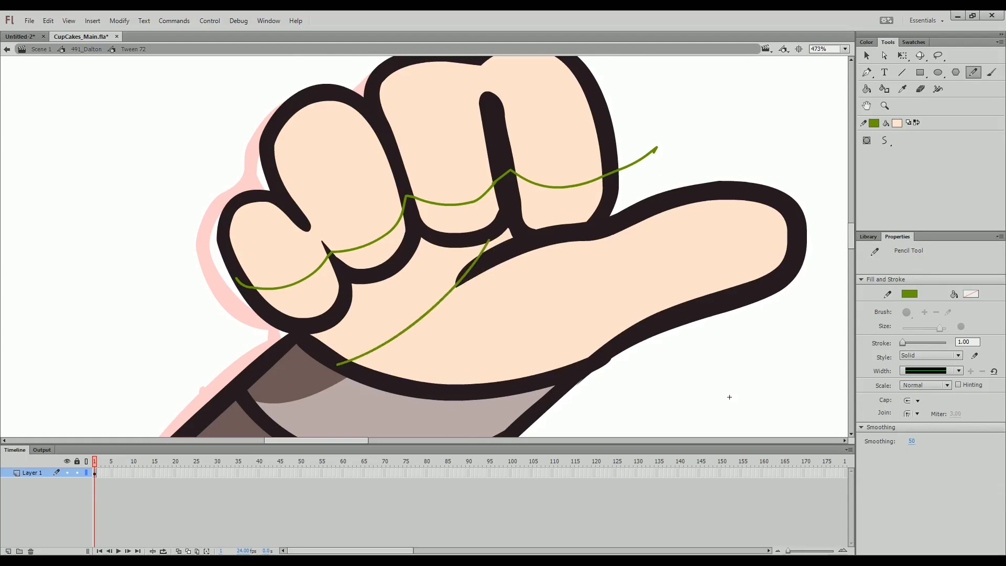
scroll(554, 221, "down", 3)
scroll(643, 311, "up", 4)
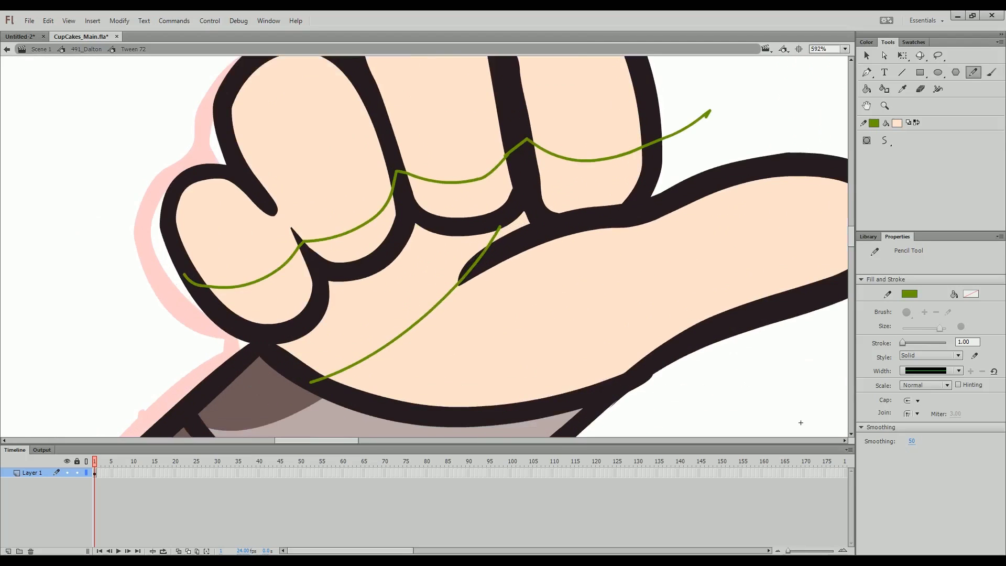
key("q")
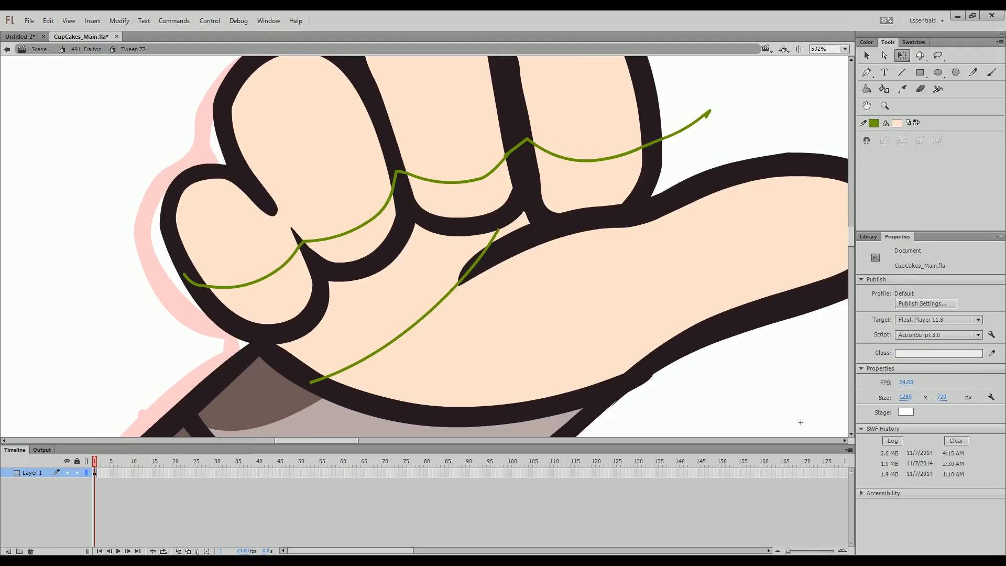
key("ctrl+z")
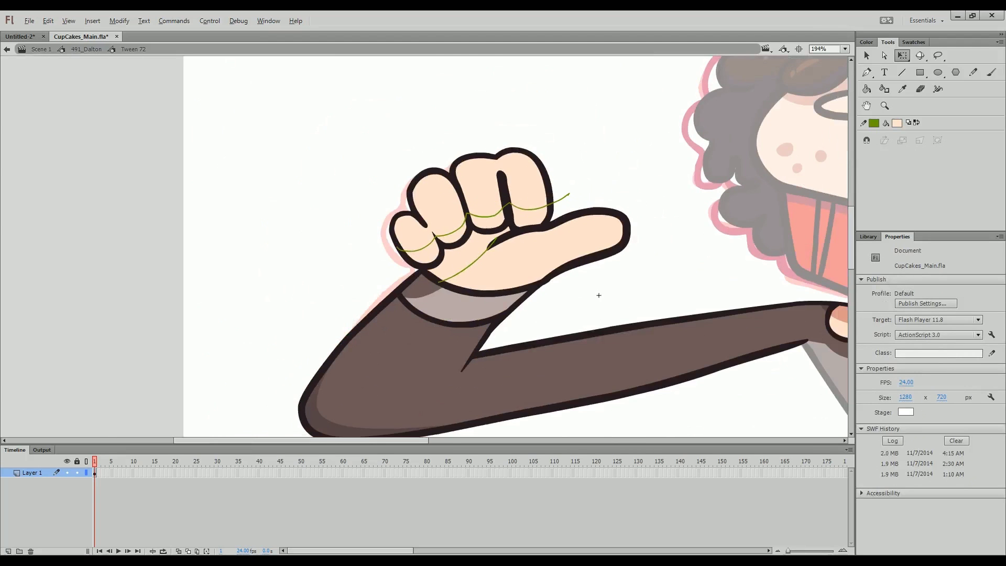
scroll(598, 295, "down", 2)
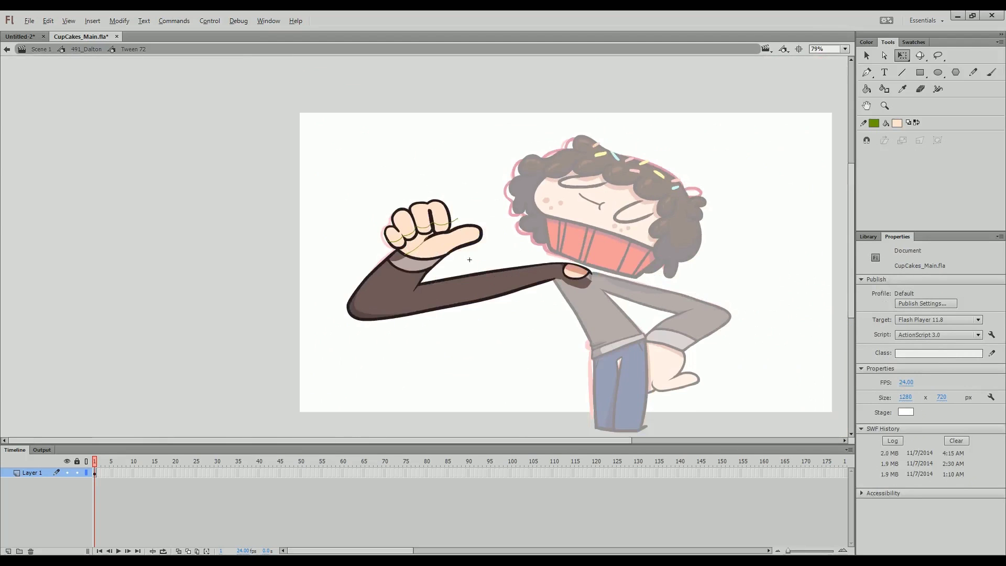
Step: Sample the darker skin shade from the neck opening and fill the lower part of each finger and the palm above the curved line
key("i")
left_click(470, 259)
scroll(469, 259, "up", 5)
left_click(387, 325)
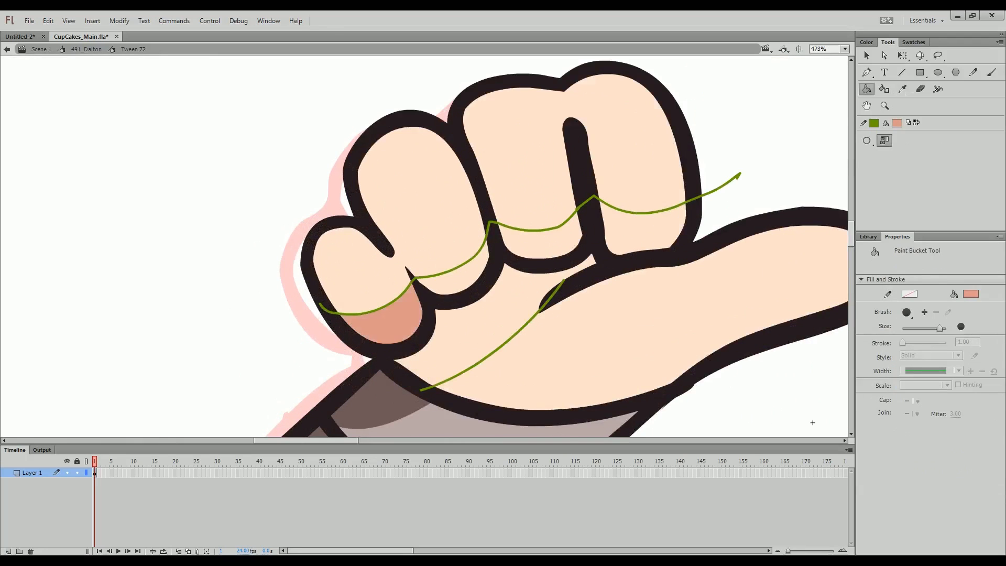
left_click(453, 278)
left_click(543, 241)
left_click(642, 230)
left_click(497, 314)
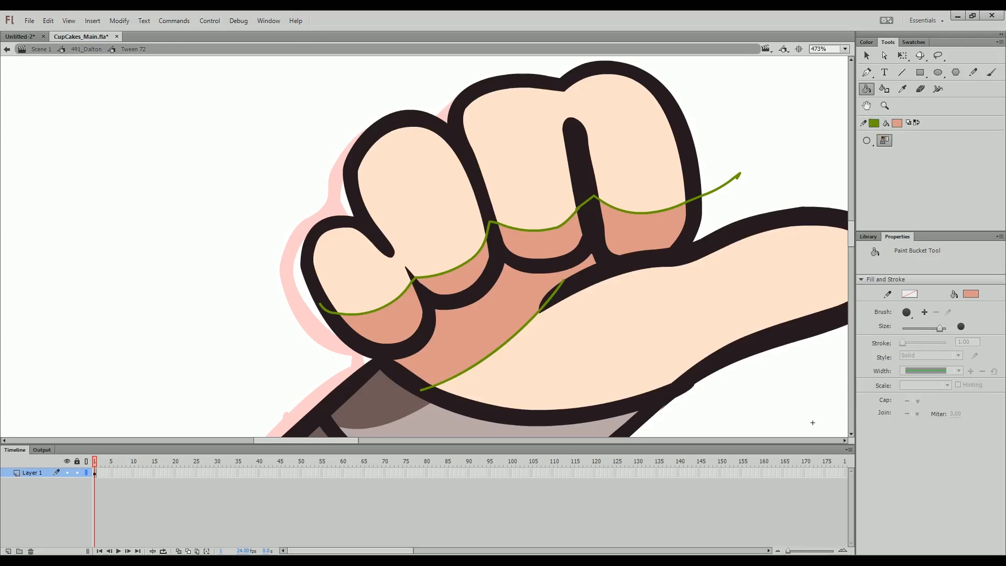
Step: Scribble a green Pencil line over the hand, and delete it together with the shadow guide strokes
key("y")
mouse_move(627, 176)
left_mouse_down()
mouse_move(482, 335)
mouse_move(496, 175)
left_mouse_up()
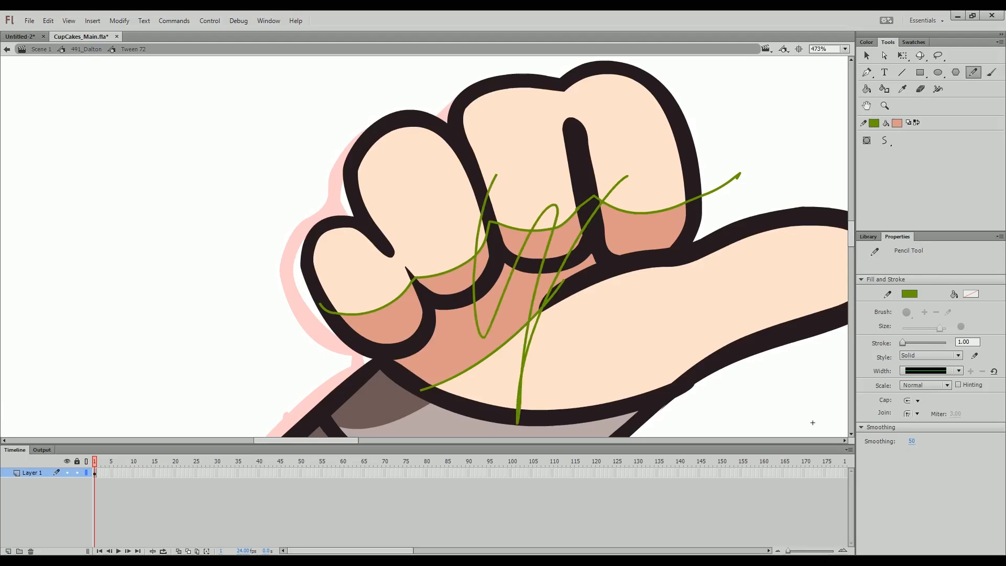
key("q")
key("ctrl+a")
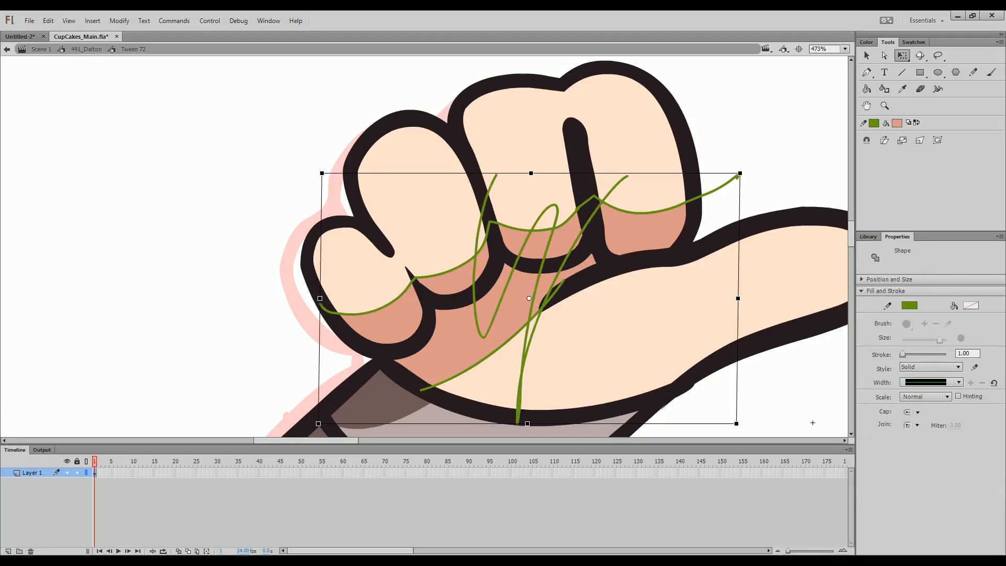
key("Delete")
key("ctrl+minus")
key("ctrl+minus")
key("ctrl+minus")
key("ctrl+minus")
key("ctrl+minus")
key("ctrl+minus")
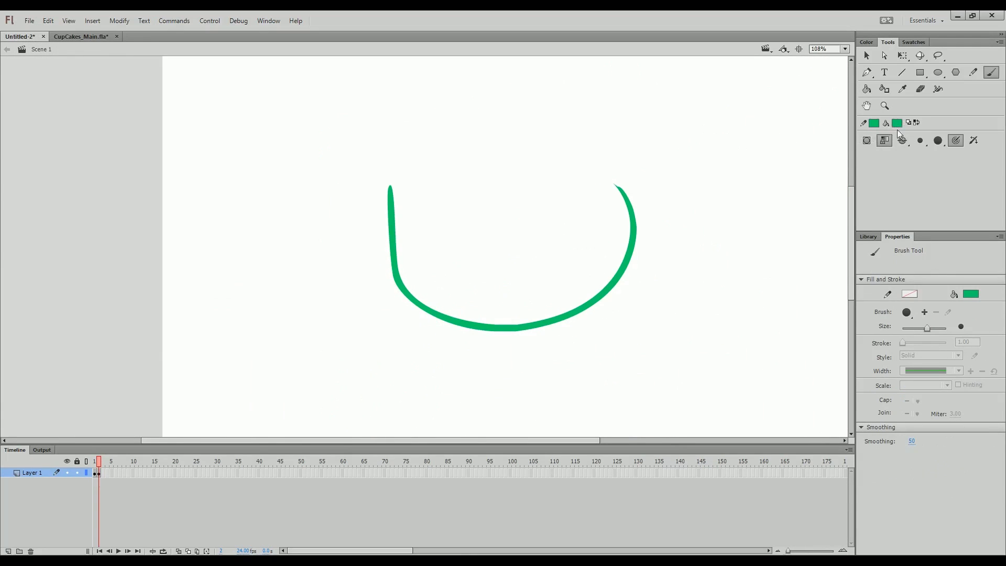
Step: In Untitled-2, brush two arched eyes, a small nose and a smile in green inside the face outline
mouse_move(518, 265)
left_mouse_down()
mouse_move(551, 163)
mouse_move(579, 230)
mouse_move(569, 260)
left_mouse_up()
mouse_move(411, 262)
left_mouse_down()
mouse_move(435, 169)
mouse_move(456, 231)
left_mouse_up()
key("ctrl+z")
mouse_move(409, 265)
left_mouse_down()
mouse_move(443, 184)
mouse_move(461, 265)
left_mouse_up()
mouse_move(483, 266)
left_mouse_down()
mouse_move(490, 279)
mouse_move(477, 272)
mouse_move(528, 275)
left_mouse_up()
key("ctrl+z")
key("ctrl+z")
mouse_move(472, 285)
left_mouse_down()
mouse_move(486, 296)
mouse_move(513, 287)
left_mouse_up()
key("ctrl+z")
Step: Set the fill colour to yellow-green and brush a spiky fringe with a hanging lock beside the right eye
left_click(897, 123)
left_click(876, 162)
left_click_drag(380, 189, 515, 131)
key("ctrl+z")
mouse_move(381, 190)
left_mouse_down()
mouse_move(435, 162)
mouse_move(596, 139)
mouse_move(591, 232)
left_mouse_up()
key("ctrl+z")
mouse_move(593, 149)
left_mouse_down()
mouse_move(571, 305)
mouse_move(608, 219)
mouse_move(595, 207)
mouse_move(596, 148)
mouse_move(590, 265)
mouse_move(618, 307)
left_mouse_up()
key("ctrl+z")
key("ctrl+z")
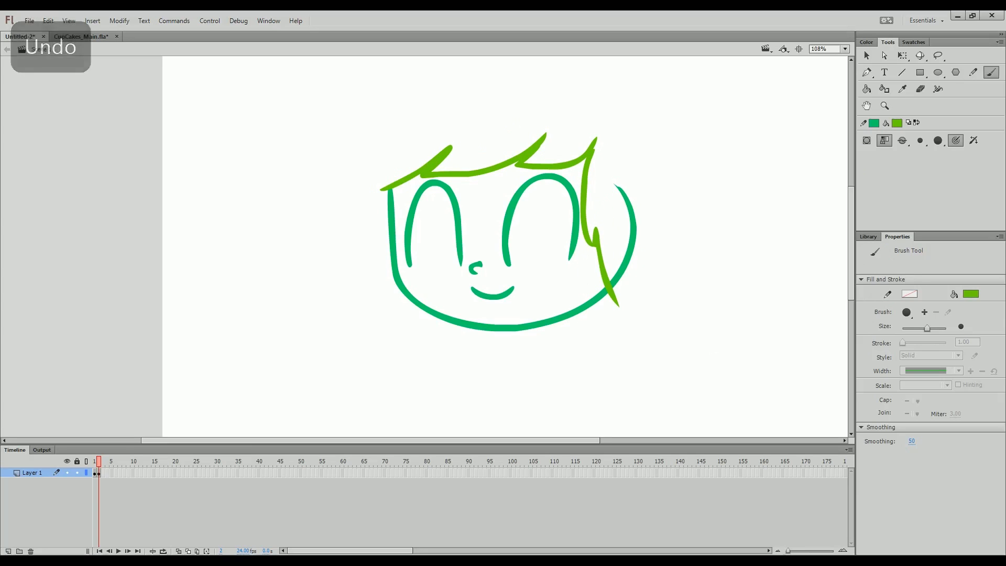
Step: Brush the outer hair contour around the head with a small tuft on top and flicked ends
mouse_move(607, 106)
left_mouse_down()
mouse_move(628, 116)
mouse_move(641, 293)
mouse_move(580, 327)
mouse_move(526, 322)
mouse_move(599, 101)
mouse_move(381, 144)
mouse_move(331, 175)
mouse_move(342, 168)
mouse_move(390, 222)
left_mouse_up()
key("ctrl+z")
scroll(474, 189, "up", 2)
scroll(474, 188, "down", 1)
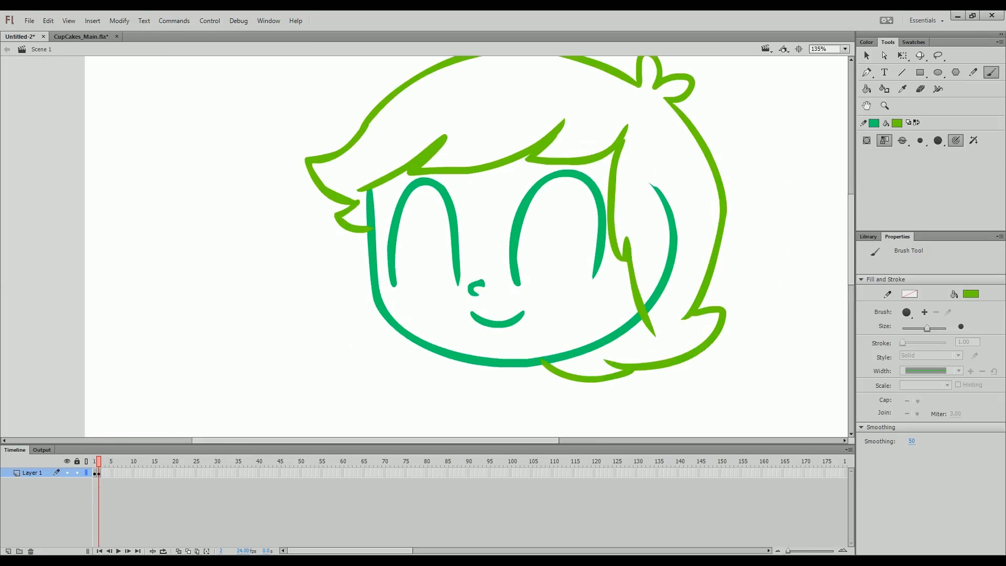
Step: Delete the piece of face outline that extends past the hair lock beside the right eye
key("q")
left_click(671, 220)
key("Delete")
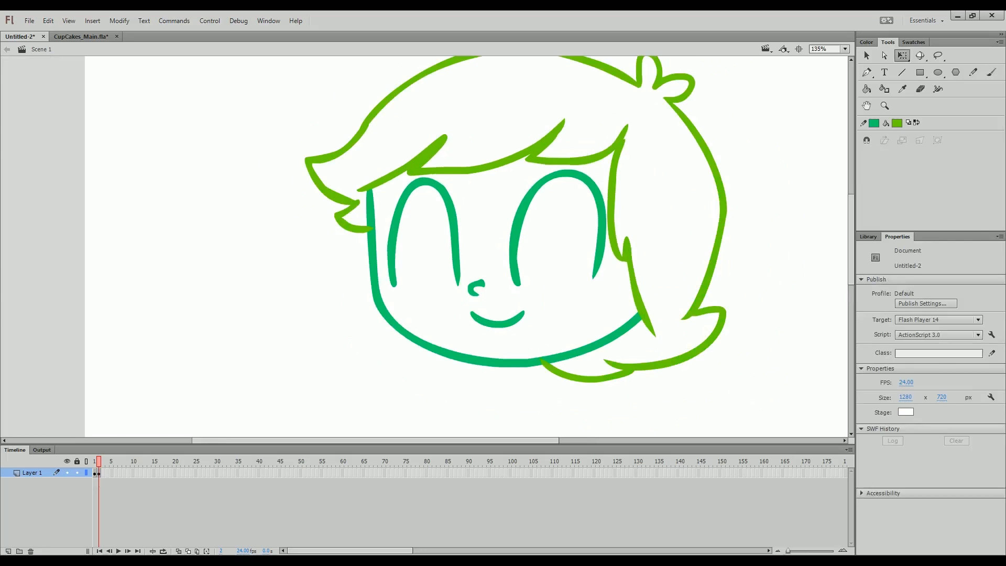
scroll(446, 253, "down", 3)
scroll(476, 235, "up", 5)
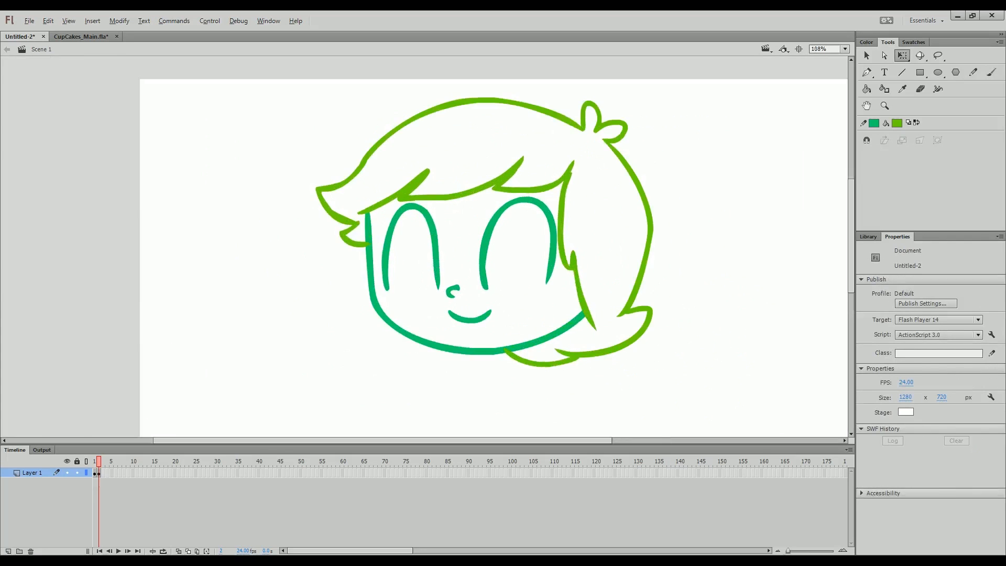
Step: Narrow the left eye slightly from its inner side with Free Transform
left_click_drag(476, 235, 557, 189)
left_click(431, 132)
key("Escape")
left_click(431, 132)
left_click_drag(488, 211, 474, 211)
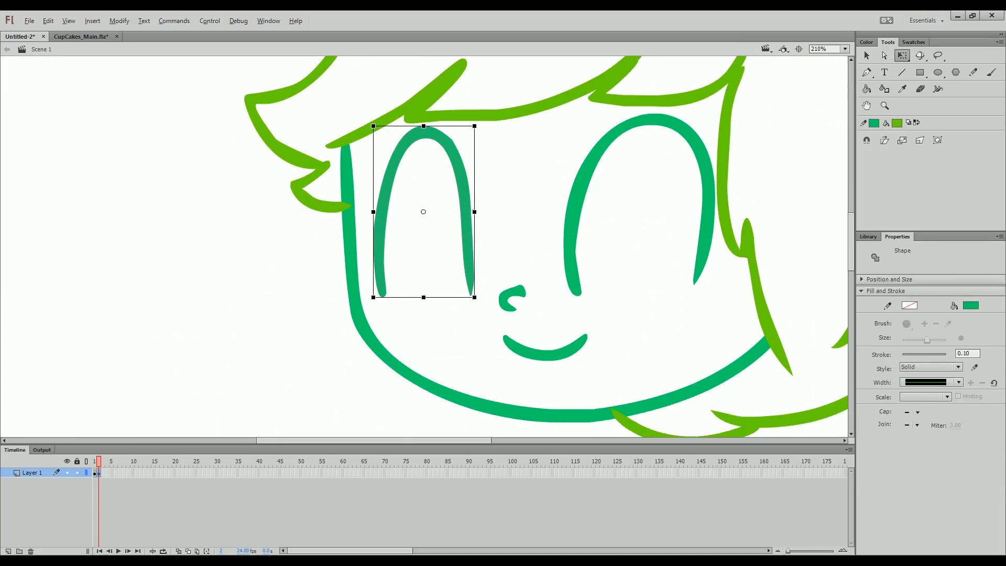
key("Escape")
scroll(516, 246, "up", 1)
scroll(516, 247, "down", 4)
scroll(504, 220, "up", 2)
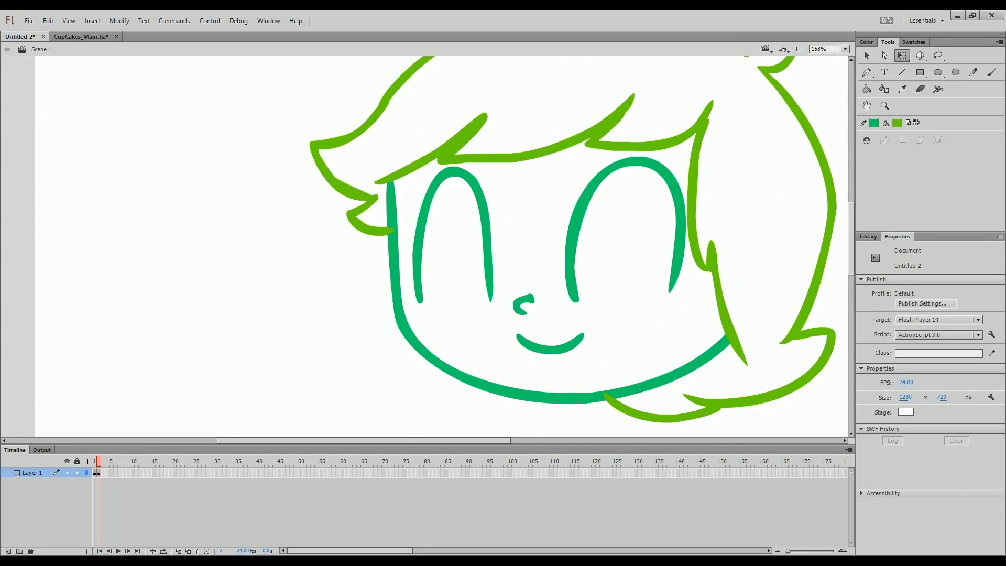
scroll(578, 228, "down", 2)
scroll(566, 230, "up", 3)
scroll(503, 246, "down", 2)
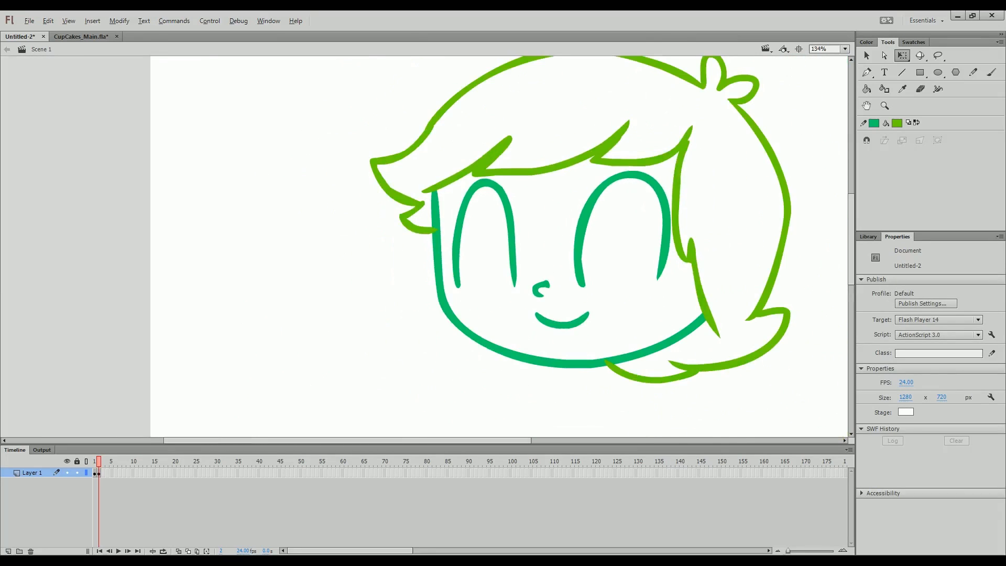
scroll(587, 280, "up", 2)
scroll(583, 286, "down", 2)
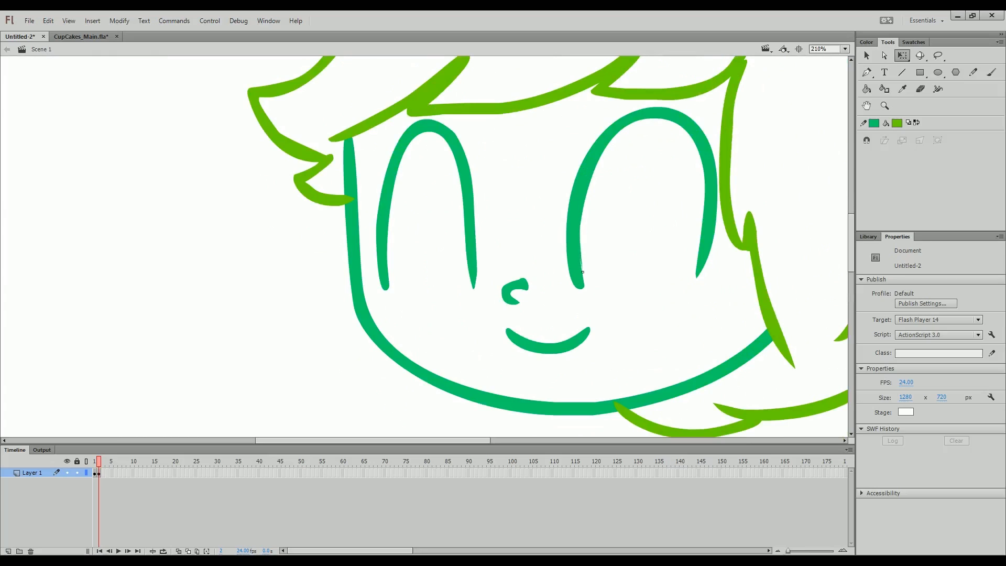
scroll(583, 285, "up", 2)
scroll(583, 288, "down", 2)
scroll(583, 288, "down", 1)
scroll(582, 288, "up", 3)
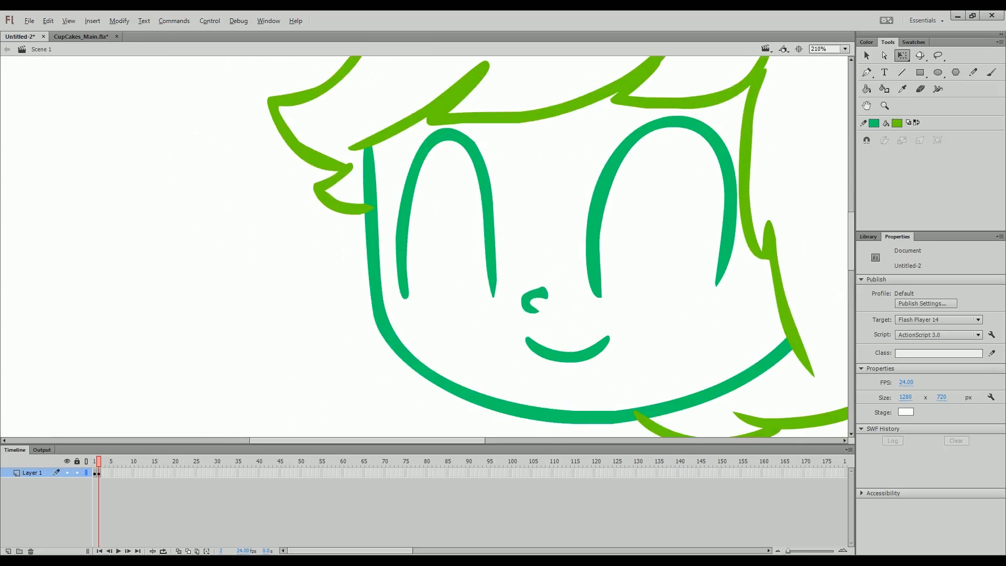
Step: Select both eyes and apply Smooth twice to their outlines
left_click(594, 249)
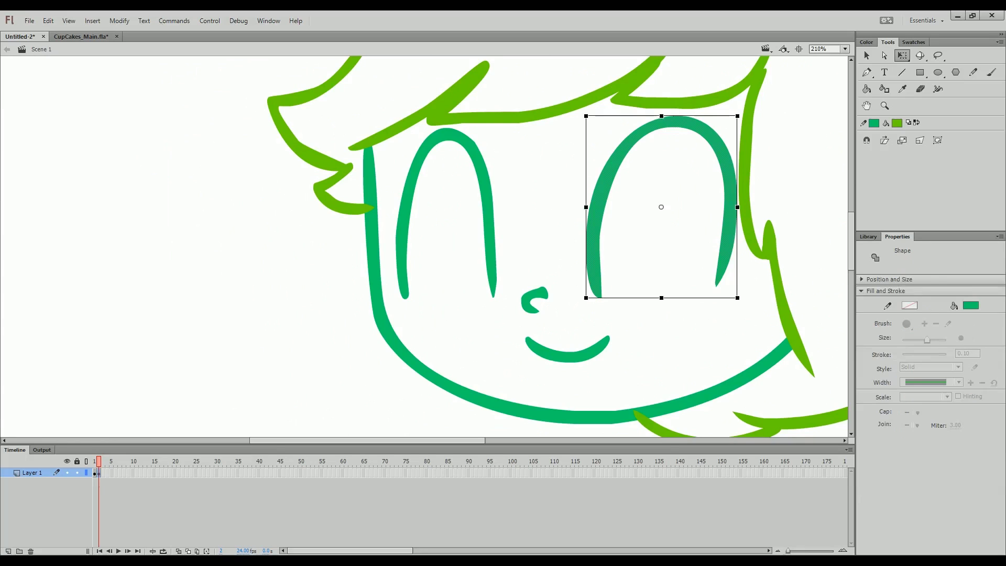
left_click(488, 233, "shift")
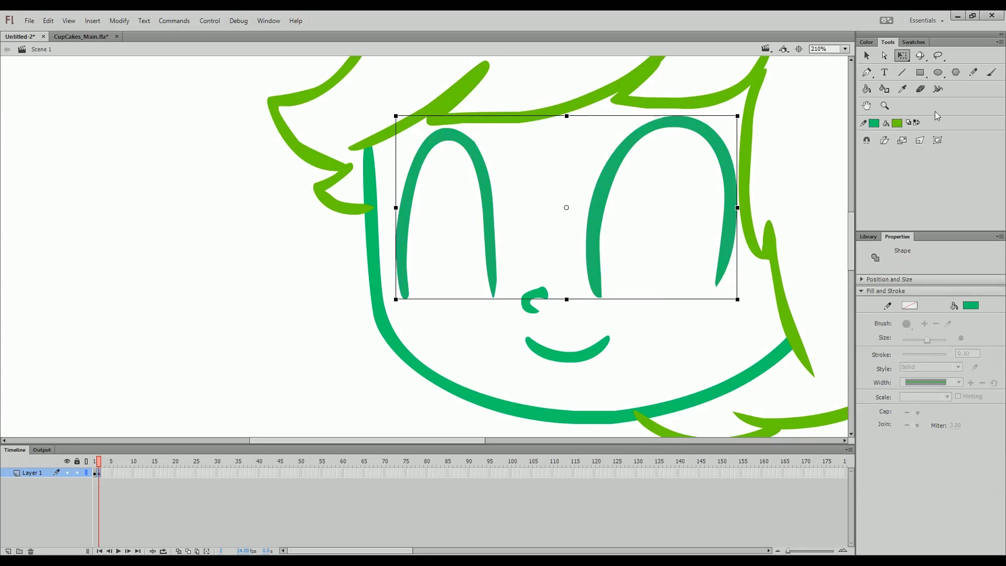
left_click(866, 55)
left_click(886, 140)
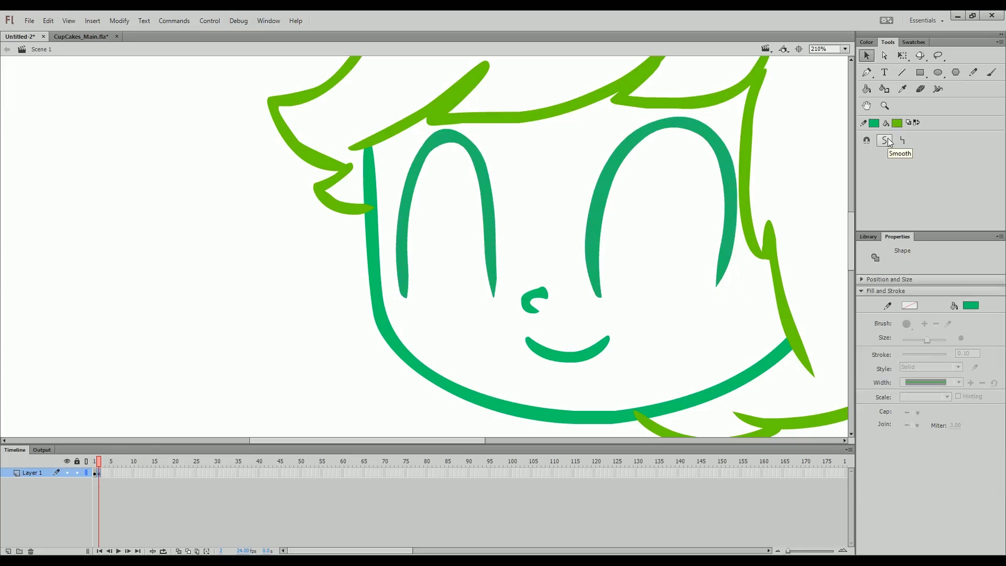
left_click(886, 141)
Step: Undo the latest smoothing changes to the eyes and redo a single change
key("ctrl+z")
key("ctrl+z")
key("ctrl+z")
key("ctrl+z")
key("ctrl+z")
key("ctrl+z")
key("ctrl+z")
key("ctrl+y")
Step: Reshape the left eye by shortening its inner tip, curving its inner side and lowering the top of the arch
left_click_drag(496, 279, 489, 295)
left_click_drag(494, 243, 497, 262)
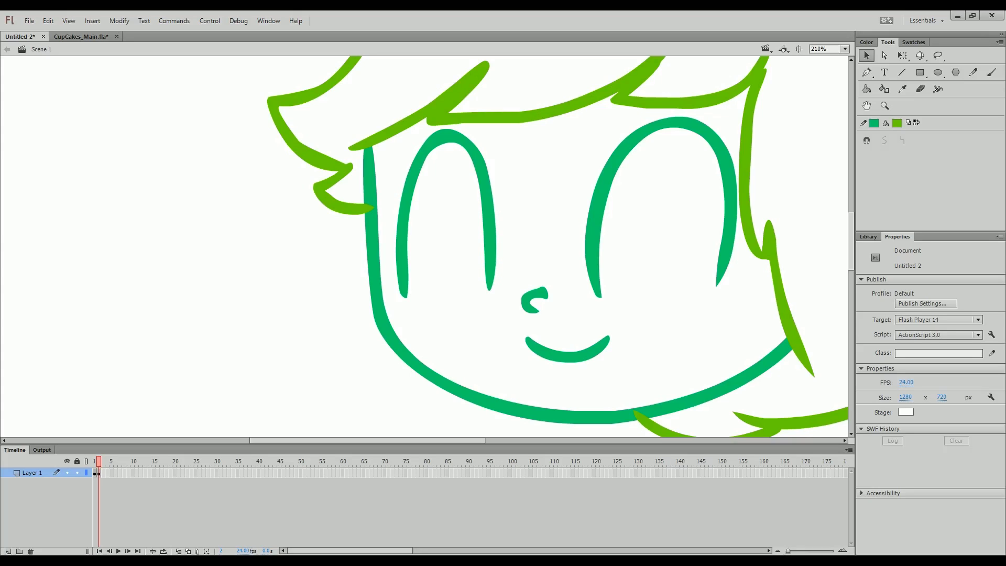
scroll(427, 135, "up", 2)
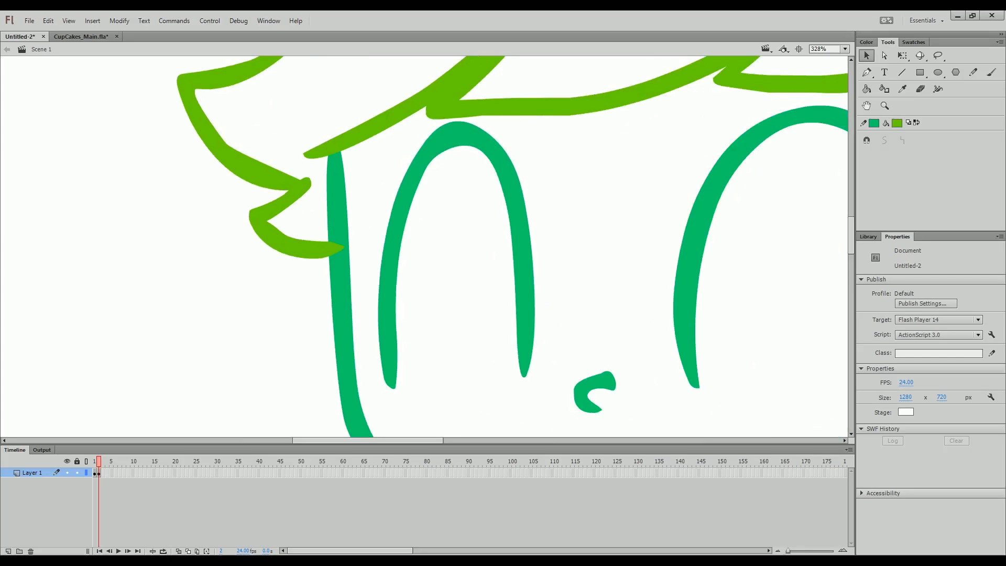
left_click_drag(459, 122, 461, 129)
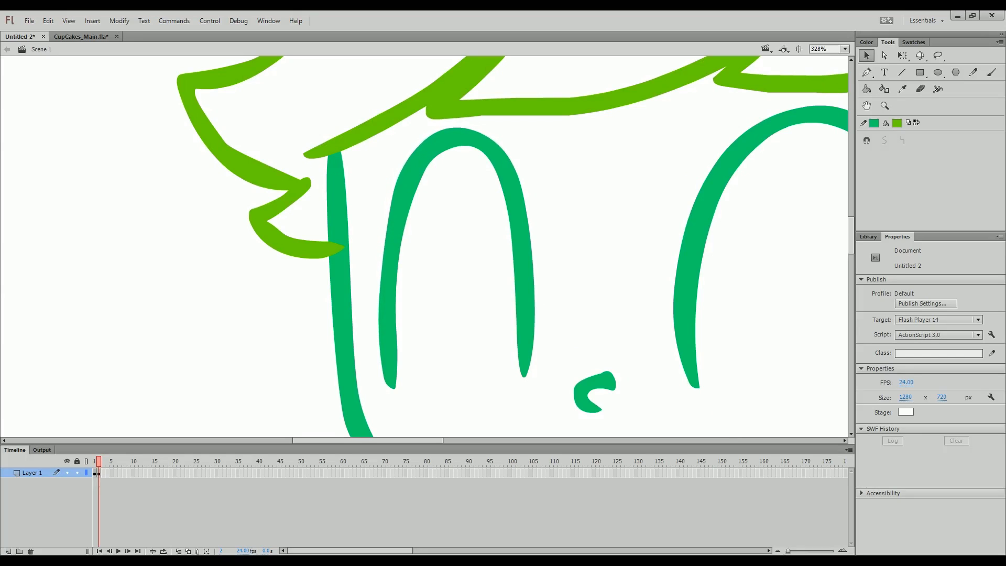
Step: Try to adjust the inner curve of the left eye's arch, and undo the recent reshaping
left_click_drag(433, 163, 428, 157)
key("ctrl+z")
key("ctrl+z")
key("ctrl+z")
key("ctrl+z")
key("ctrl+z")
key("ctrl+z")
key("ctrl+z")
key("ctrl+z")
Step: Smooth the top and outer shoulder of the left eye's arch and reshape its inner edge
left_click_drag(419, 123, 489, 158)
left_click(884, 140)
left_click(462, 189)
left_click_drag(420, 184, 416, 181)
left_click_drag(391, 149, 440, 178)
left_click(884, 140)
left_click(461, 189)
Step: Undo the recent smoothing and reshaping of the left eye
key("ctrl+z")
key("ctrl+z")
key("ctrl+z")
key("ctrl+z")
key("ctrl+z")
key("ctrl+z")
key("ctrl+z")
key("ctrl+z")
key("ctrl+z")
key("ctrl+z")
scroll(489, 243, "down", 3)
scroll(457, 287, "up", 5)
key("ctrl+z")
key("ctrl+z")
key("ctrl+z")
key("ctrl+z")
key("ctrl+z")
key("ctrl+z")
key("ctrl+z")
key("ctrl+z")
key("ctrl+z")
key("ctrl+z")
key("ctrl+z")
scroll(496, 270, "down", 2)
mouse_move(496, 270)
left_mouse_down()
mouse_move(491, 386)
mouse_move(370, 273)
left_mouse_up()
key("ctrl+z")
key("ctrl+z")
key("ctrl+z")
key("ctrl+z")
left_click_drag(314, 205, 341, 275)
key("ctrl+z")
key("Escape")
Step: Delete the left eye and place a duplicate of the right eye in its spot
scroll(424, 247, "down", 4)
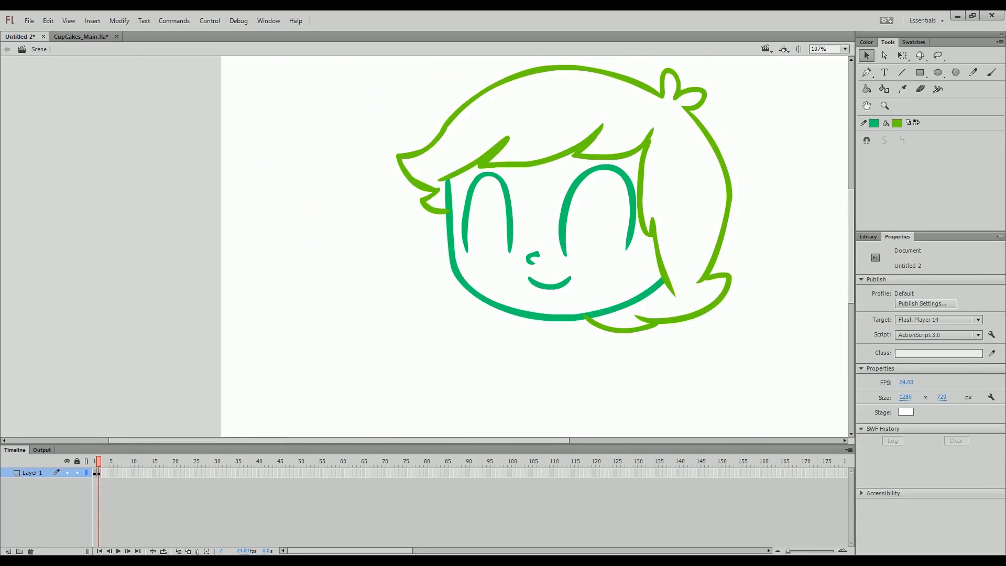
left_click(467, 209)
key("Delete")
left_click_drag(597, 169, 498, 169, "alt")
Step: Narrow and scale down the duplicated eye with Free Transform, and nudge it into place on the face
key("q")
left_click_drag(534, 210, 470, 210)
left_click_drag(497, 211, 485, 215)
left_click_drag(514, 262, 511, 255, "alt+shift")
key("Right")
key("Right")
key("Right")
key("Right")
key("Right")
key("Escape")
Step: Try to extend the tip of the fringe spike above the left eye
scroll(569, 204, "up", 3)
scroll(536, 91, "up", 2)
left_click_drag(471, 210, 526, 201)
scroll(536, 92, "down", 2)
left_click_drag(500, 110, 526, 95)
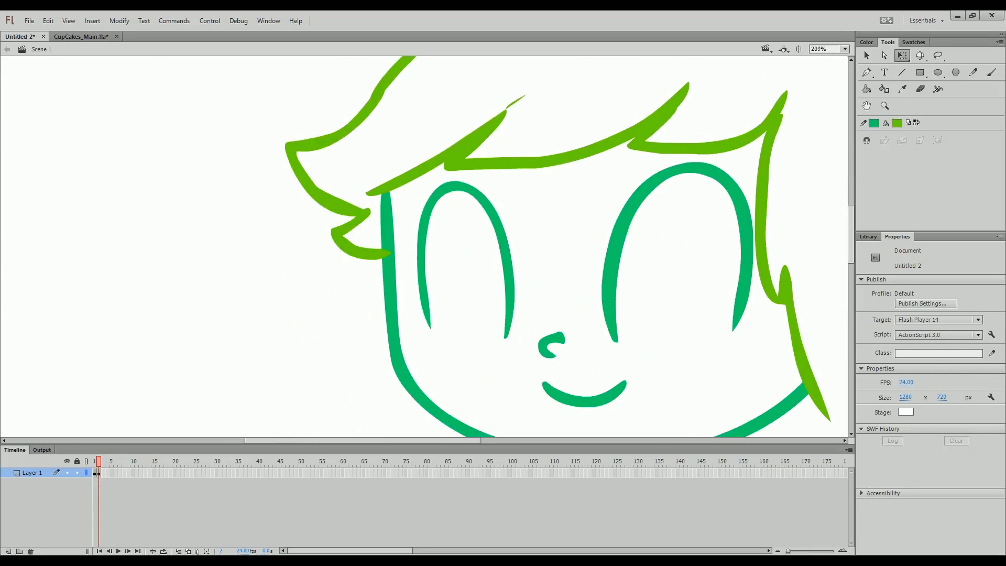
key("ctrl+z")
left_click_drag(303, 134, 580, 258)
mouse_move(431, 152)
left_mouse_down()
mouse_move(458, 153)
mouse_move(446, 167)
left_mouse_up()
key("ctrl+z")
Step: Clean up the thin tip of the fringe spike above the left eye by reshaping its edges
scroll(468, 156, "down", 4)
left_click_drag(461, 156, 568, 176)
key("v")
key("Escape")
scroll(530, 163, "up", 3)
left_click_drag(498, 183, 499, 185)
left_click_drag(419, 184, 420, 186)
left_click_drag(442, 157, 447, 188)
key("ctrl+z")
Step: Reshape the notch where the fringe spike above the left eye meets the neighbouring lock, refining its corner and edges
key("ctrl+minus")
left_click_drag(315, 94, 748, 289)
left_click_drag(527, 137, 516, 155)
left_click_drag(362, 167, 541, 248)
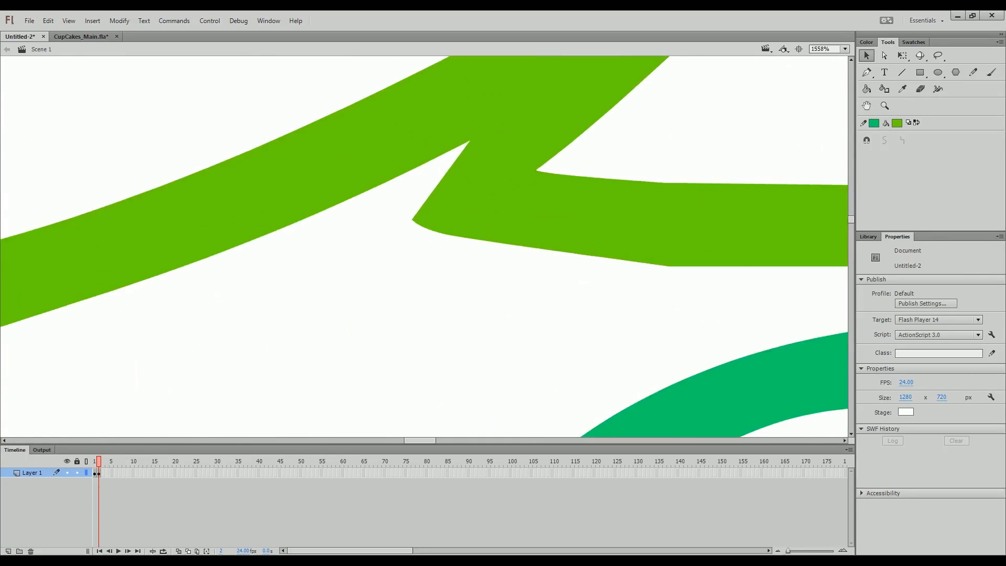
left_click_drag(439, 177, 432, 172)
left_click_drag(539, 250, 540, 248)
scroll(302, 258, "down", 6)
left_click_drag(629, 205, 615, 226)
scroll(621, 177, "down", 4)
scroll(560, 187, "up", 3)
left_click_drag(517, 137, 506, 156)
scroll(556, 145, "down", 5)
scroll(382, 197, "up", 4)
Step: Select the hair tuft beside the left eye, smooth it, and reshape its notch and outer corner into crisper points
left_click_drag(278, 104, 403, 314)
key("l")
mouse_move(362, 88)
left_mouse_down()
mouse_move(281, 235)
mouse_move(390, 118)
left_mouse_up()
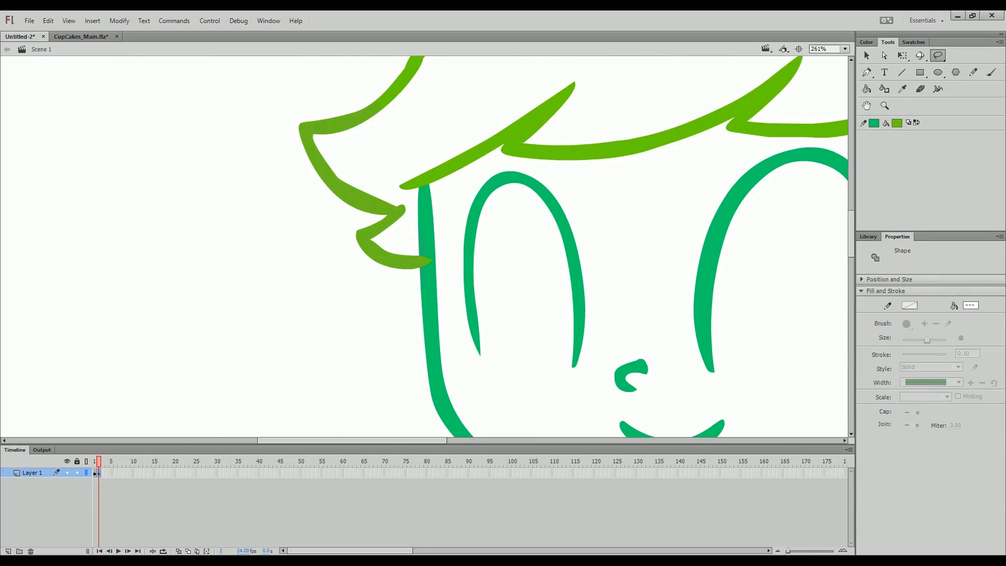
key("v")
left_click(884, 141)
left_click(412, 209)
left_click_drag(401, 206, 405, 214)
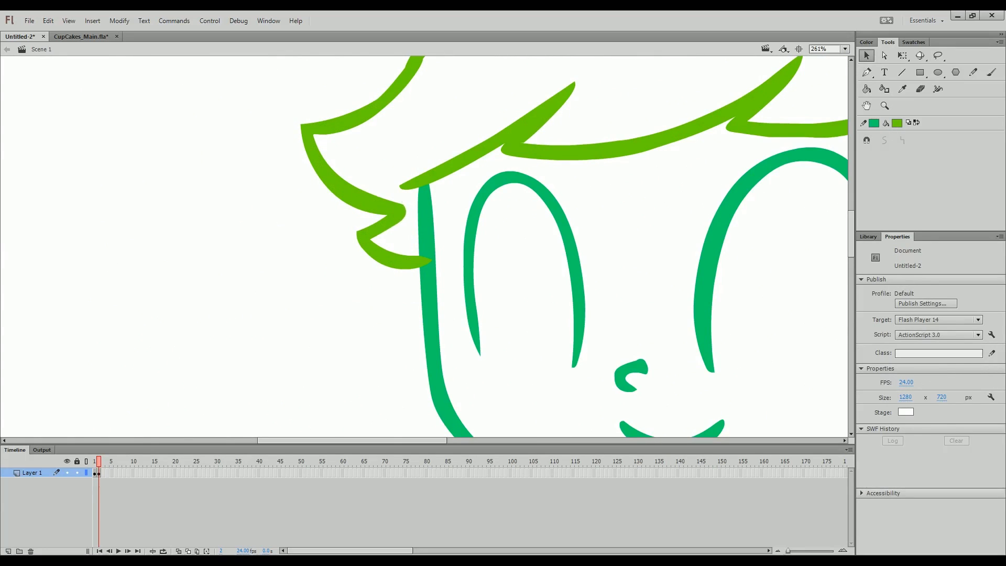
left_click_drag(347, 130, 346, 126)
Step: Adjust the fringe edges and smooth the hair outline along the top of the head
key("ctrl+minus")
left_click_drag(445, 153, 443, 149)
left_click_drag(443, 149, 343, 183)
left_click_drag(341, 184, 335, 179)
left_click_drag(335, 180, 272, 211)
scroll(571, 130, "up", 2)
left_click_drag(611, 97, 202, 213)
left_click(884, 140)
key("Escape")
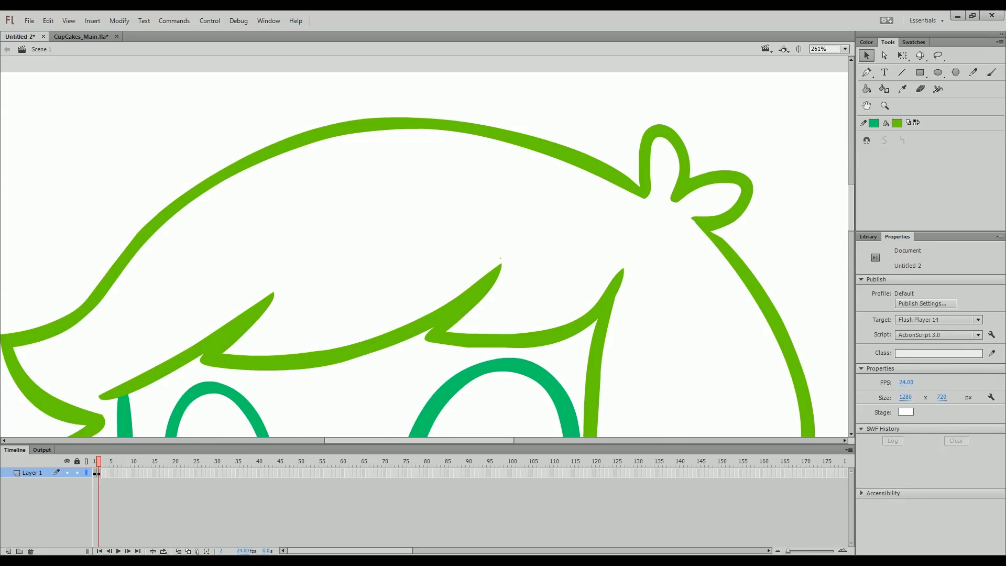
Step: Refine the hair lock beside the right eye, shaping its upper tip into a sharp point
key("ctrl+z")
key("ctrl+z")
key("ctrl+z")
key("ctrl+z")
key("ctrl+z")
key("ctrl+z")
key("ctrl+z")
scroll(424, 246, "down", 2)
left_click_drag(350, 430, 463, 336)
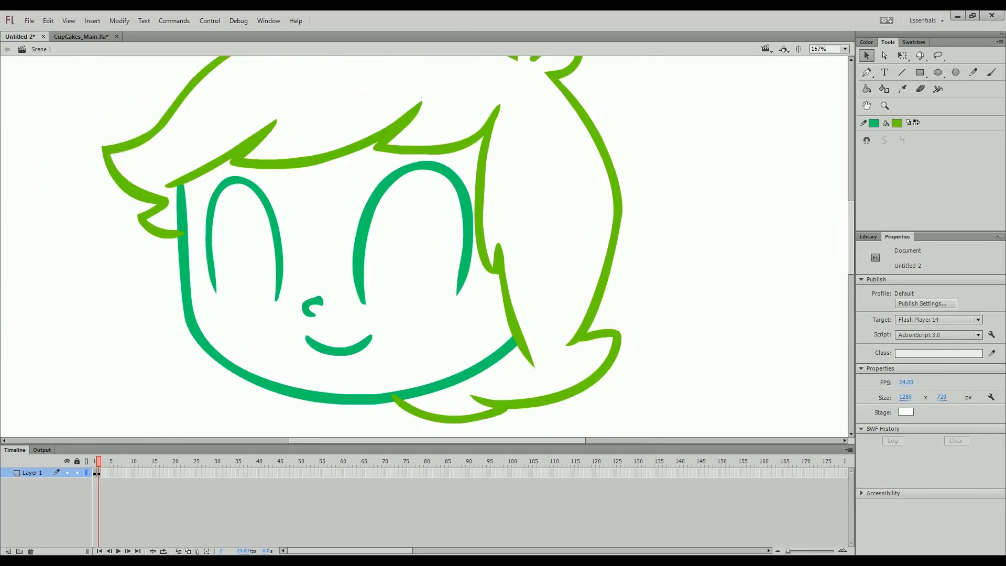
scroll(463, 336, "up", 2)
key("ctrl+z")
key("ctrl+z")
key("ctrl+z")
key("ctrl+z")
key("ctrl+z")
key("ctrl+z")
key("ctrl+z")
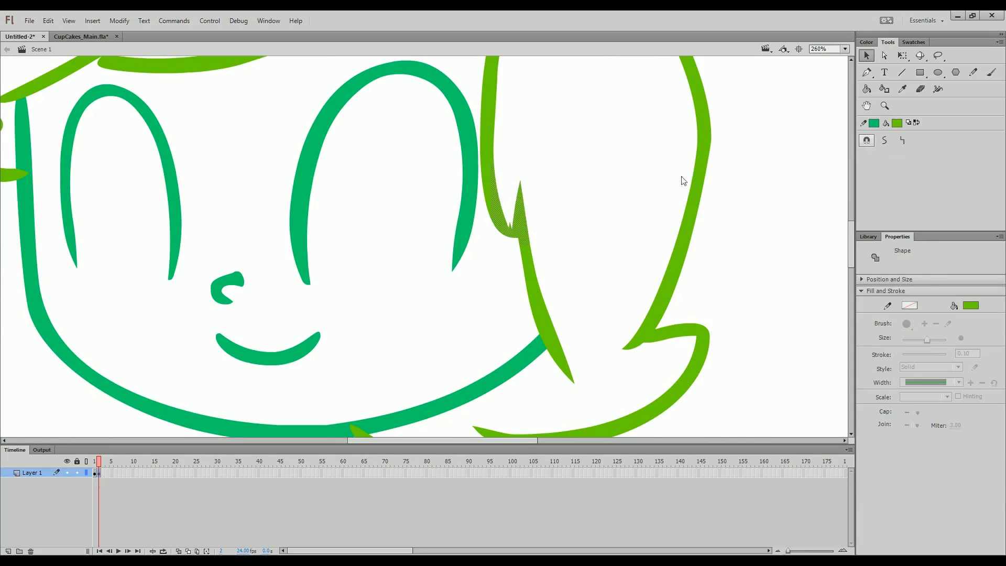
Step: Smooth the lower bend of the side hair lock and round out its inner corner
key("ctrl+z")
key("ctrl+z")
key("ctrl+z")
key("ctrl+z")
key("ctrl+z")
key("ctrl+z")
key("ctrl+z")
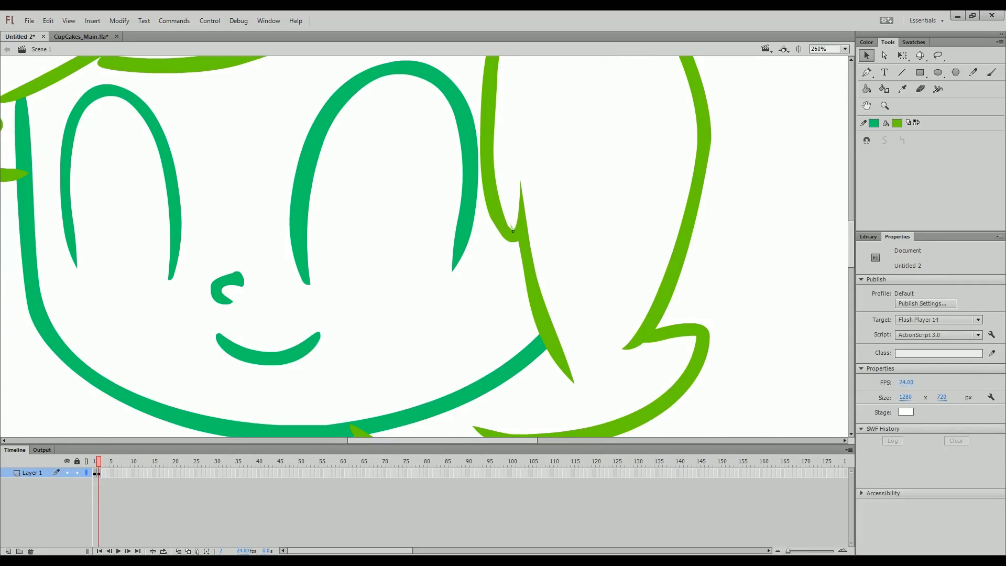
key("ctrl+z")
key("ctrl+z")
key("ctrl+z")
key("ctrl+z")
mouse_move(424, 246)
left_mouse_down()
mouse_move(437, 350)
mouse_move(430, 177)
left_mouse_up()
key("ctrl+z")
key("ctrl+z")
key("ctrl+z")
key("ctrl+z")
key("ctrl+z")
Step: Reshape the edges at the upper end of the nose
scroll(665, 287, "down", 5)
scroll(535, 245, "up", 3)
scroll(535, 244, "down", 2)
scroll(529, 280, "up", 6)
key("ctrl+z")
key("ctrl+z")
key("ctrl+z")
key("ctrl+z")
key("ctrl+z")
key("ctrl+z")
key("ctrl+z")
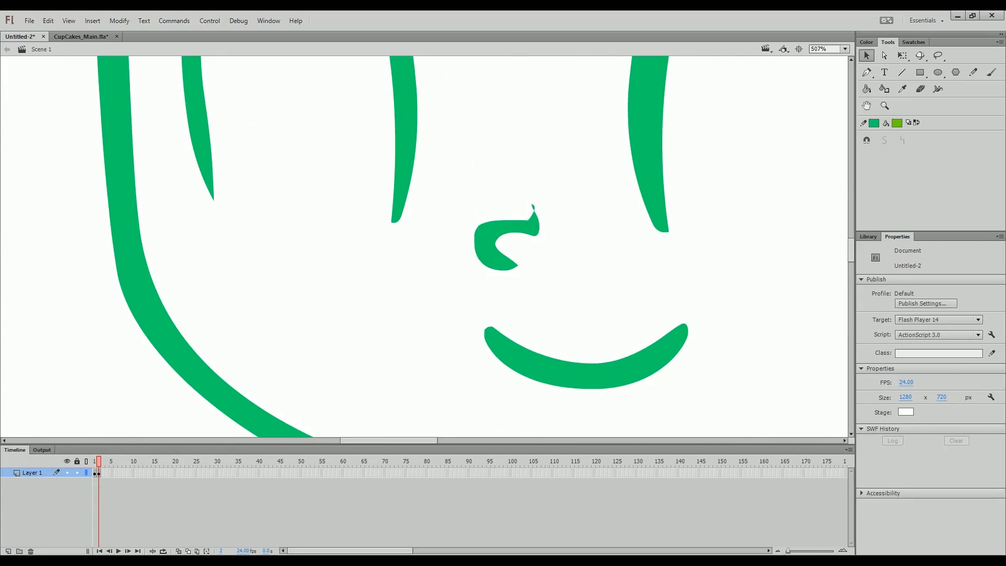
Step: Smooth the nose and reshape its inner curve so the lower end tapers to a point
left_click(487, 247)
left_click(884, 140)
key("Escape")
left_click_drag(506, 236, 498, 259)
left_click_drag(480, 228, 486, 261)
Step: Smooth the mouth and pull its left end into a sharp point
scroll(489, 227, "down", 4)
left_click(531, 287)
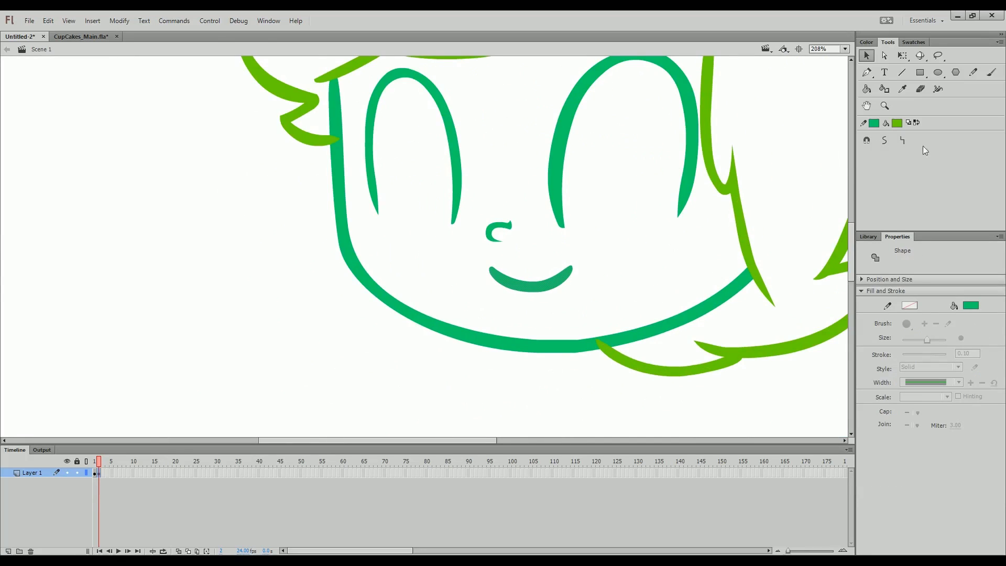
left_click(884, 140)
key("Escape")
scroll(544, 292, "up", 4)
left_click_drag(592, 238, 593, 241)
scroll(424, 246, "up", 1)
left_click_drag(461, 234, 452, 242)
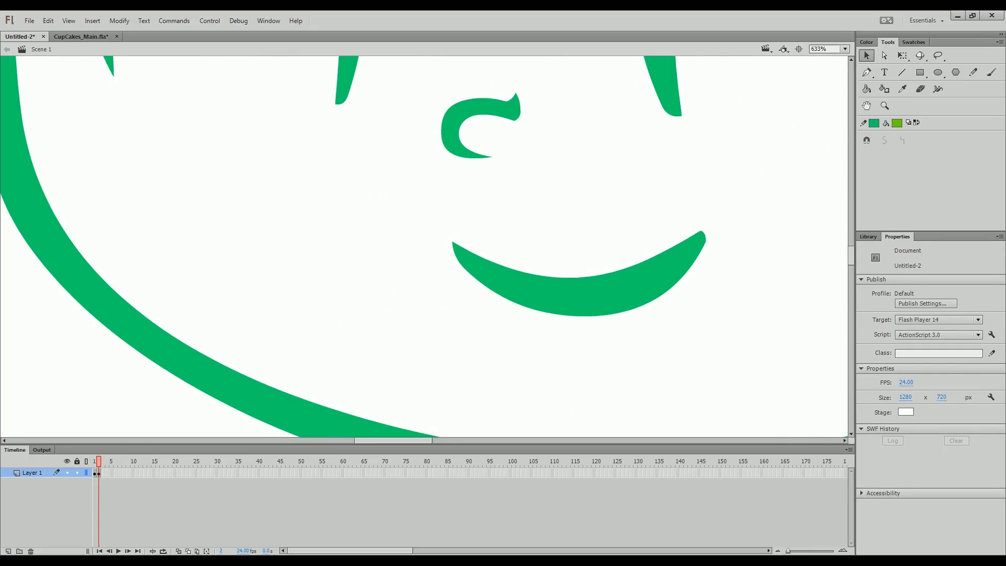
Step: Reshape the mouth's upper edge and smooth the mouth twice more
left_click_drag(573, 278, 573, 296)
left_click_drag(644, 266, 666, 264)
left_click(648, 286)
left_click(884, 140)
left_click(884, 140)
scroll(616, 256, "down", 8)
key("Escape")
Step: Draw pencil outlines for the irises and the upper shadows inside both eyes
scroll(758, 240, "up", 3)
key("y")
left_click_drag(504, 110, 521, 230)
left_click_drag(311, 122, 341, 222)
key("ctrl+z")
scroll(305, 175, "down", 2)
mouse_move(305, 175)
left_mouse_down()
mouse_move(408, 244)
mouse_move(349, 224)
mouse_move(392, 232)
mouse_move(429, 222)
mouse_move(405, 239)
left_mouse_up()
key("i")
left_click(838, 256)
left_click(473, 231)
left_click(357, 237)
key("ctrl+z")
key("ctrl+z")
Step: Fill the lower part of both irises with the medium green sampled from the colour swatches beside the stage
key("i")
left_click(832, 235)
left_click(473, 231)
left_click(359, 236)
key("k")
Step: Fill the shaded upper part of both eye whites with the pale mint swatch colour
key("i")
left_click(829, 209)
left_click(446, 204)
left_click(340, 210)
Step: Select and delete the temporary pencil strokes used to bound the eye fills
key("q")
double_click(412, 233)
key("Delete")
key("i")
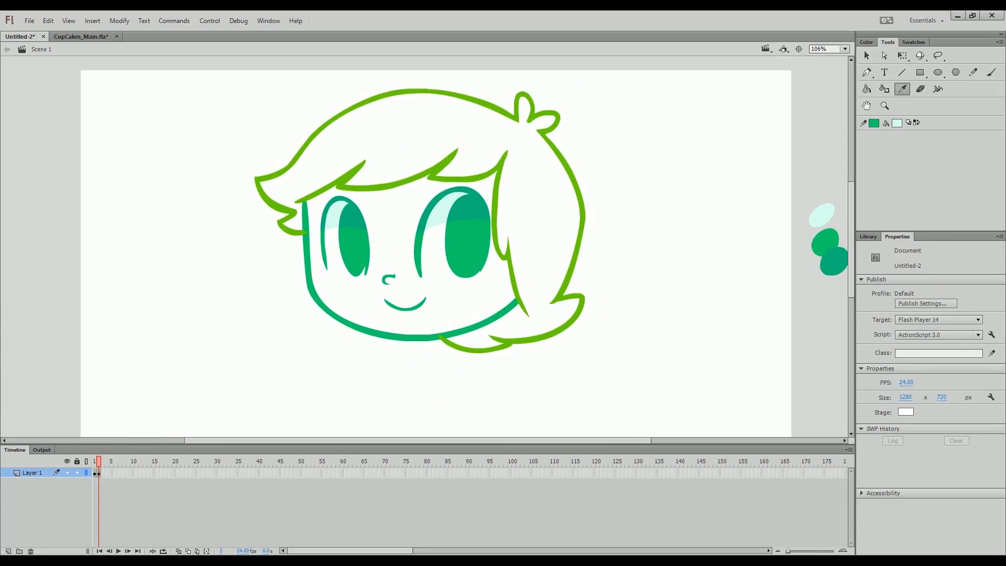
left_click(822, 214)
left_click(433, 256)
key("ctrl+z")
Step: Close the bottoms of both eyes with pencil strokes and fill the face with the pale mint swatch colour
key("y")
left_click_drag(421, 278, 481, 271)
mouse_move(324, 264)
left_mouse_down()
mouse_move(344, 278)
mouse_move(371, 266)
left_mouse_up()
key("i")
left_click(822, 215)
left_click(398, 246)
Step: Recolour the fringe and outer hair outlines with the medium green swatch colour
key("i")
left_click(825, 240)
left_click(398, 183)
left_click(581, 215)
Step: Fill the hair with the dark teal swatch colour
key("i")
left_click(834, 261)
left_click(471, 136)
scroll(486, 215, "down", 2)
scroll(401, 169, "up", 2)
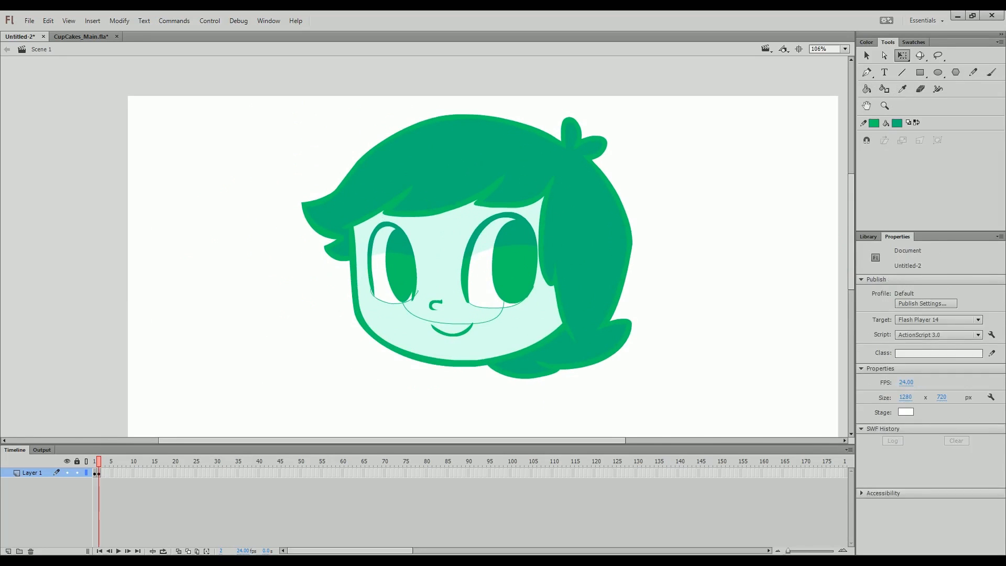
Step: Delete the remaining pencil stroke beneath the eyes and brush a small white highlight into each pupil, using the sampled eye white
key("Delete")
scroll(284, 276, "down", 2)
scroll(424, 247, "up", 3)
key("i")
left_click(471, 278)
key("b")
mouse_move(498, 277)
left_mouse_down()
mouse_move(518, 282)
mouse_move(521, 273)
left_mouse_up()
key("ctrl+z")
key("ctrl+z")
left_click_drag(331, 278, 345, 276)
scroll(340, 276, "down", 2)
scroll(424, 247, "up", 1)
scroll(284, 164, "up", 1)
key("k")
key("b")
left_click_drag(287, 199, 352, 153)
key("ctrl+z")
Step: Sample the medium green, change the brush size and paint curved accent lines across the top of the fringe towards the hair tuft
key("i")
left_click(495, 207)
left_click(992, 73)
left_click(920, 141)
left_click(920, 225)
left_click_drag(320, 192, 361, 152)
key("ctrl+z")
left_click_drag(310, 184, 550, 158)
left_click_drag(563, 150, 572, 155)
scroll(131, 200, "down", 2)
scroll(163, 300, "up", 2)
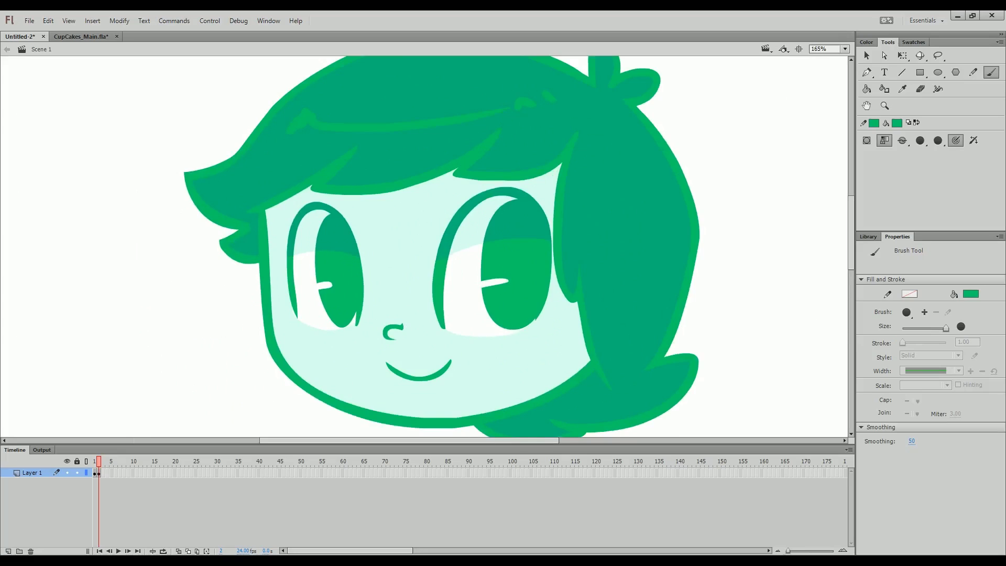
scroll(355, 262, "down", 2)
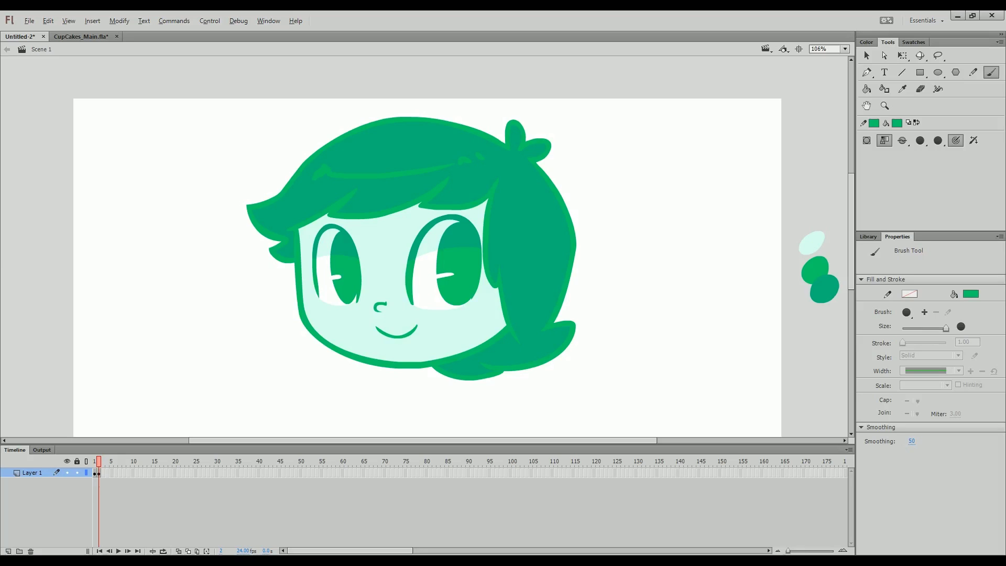
scroll(356, 209, "up", 4)
scroll(356, 209, "down", 4)
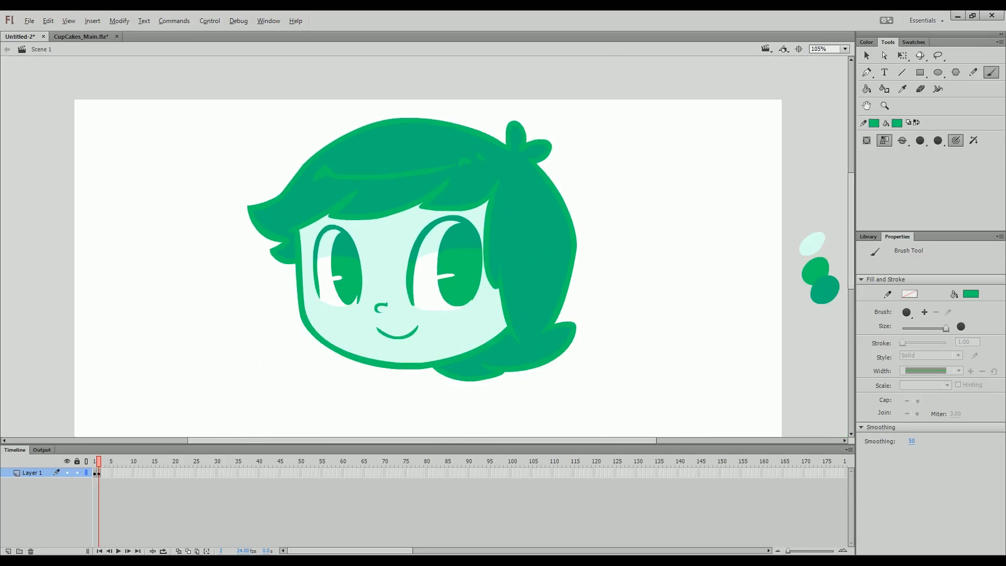
scroll(362, 213, "up", 2)
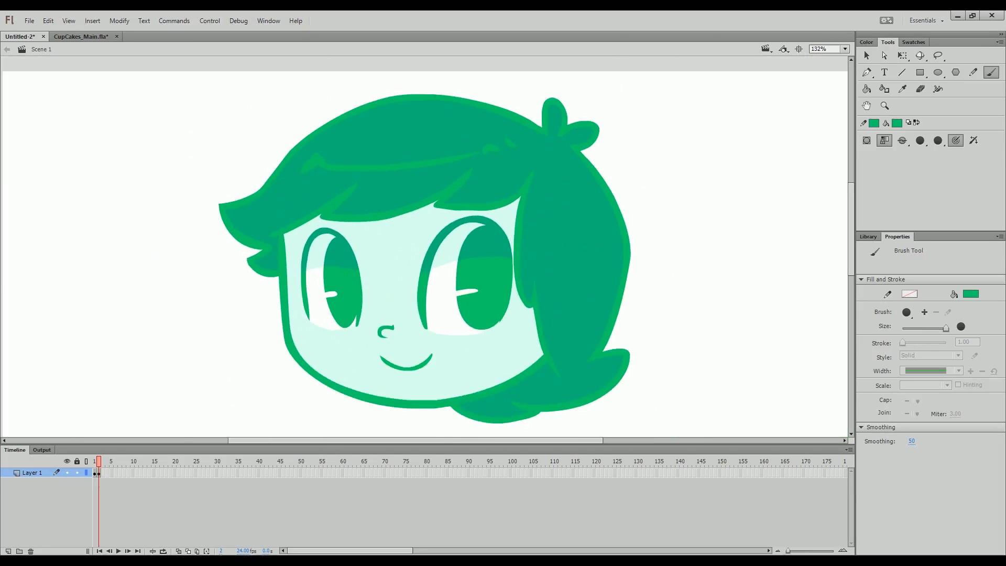
left_click_drag(424, 246, 438, 238)
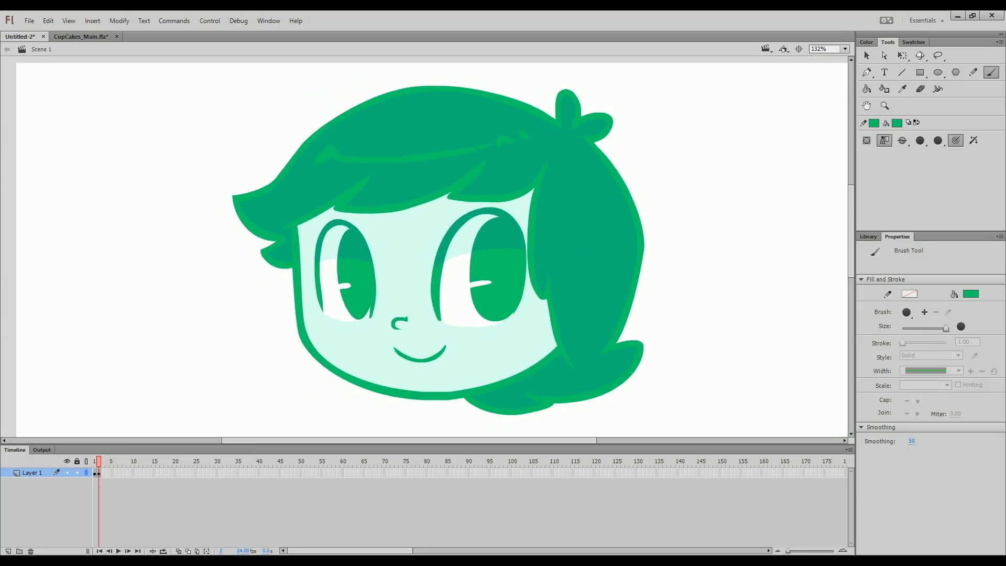